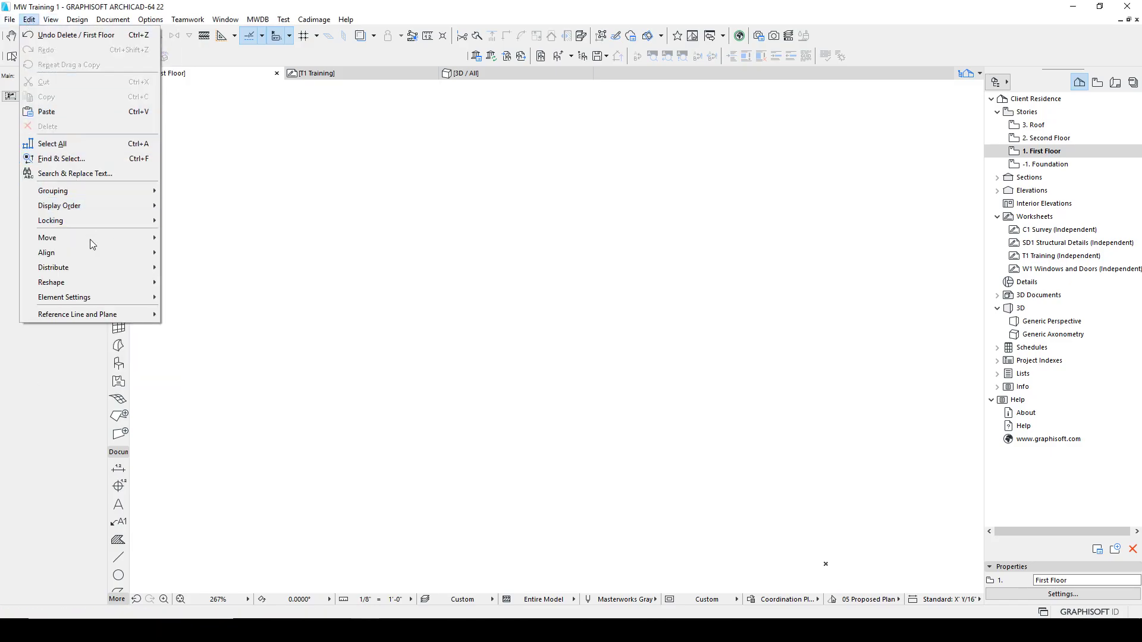
mouse_move(84, 243)
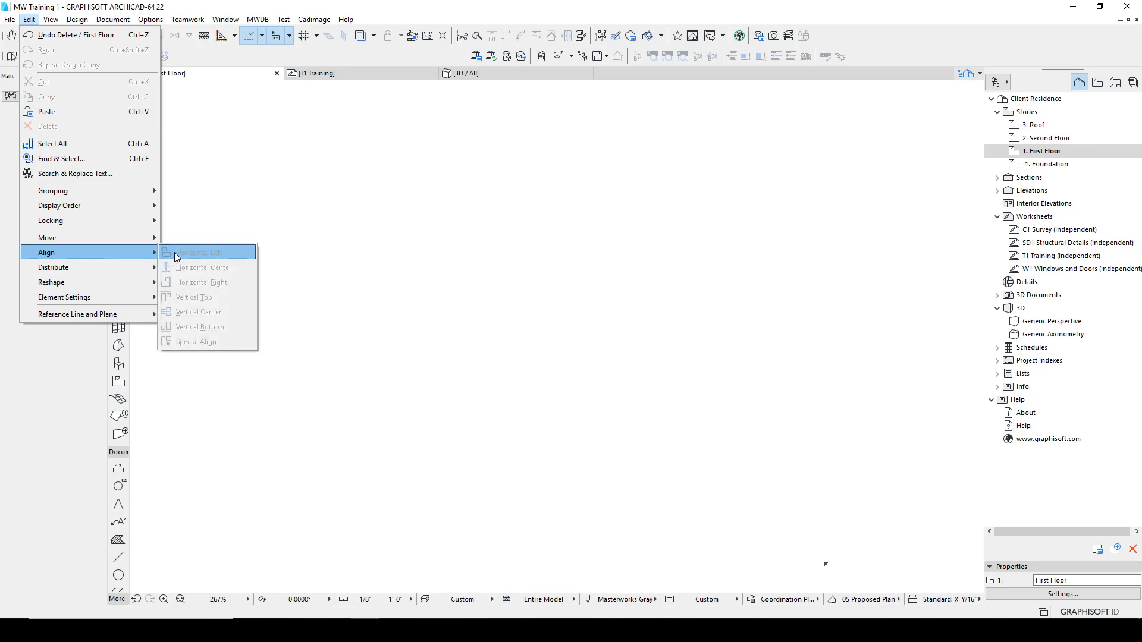
click(397, 248)
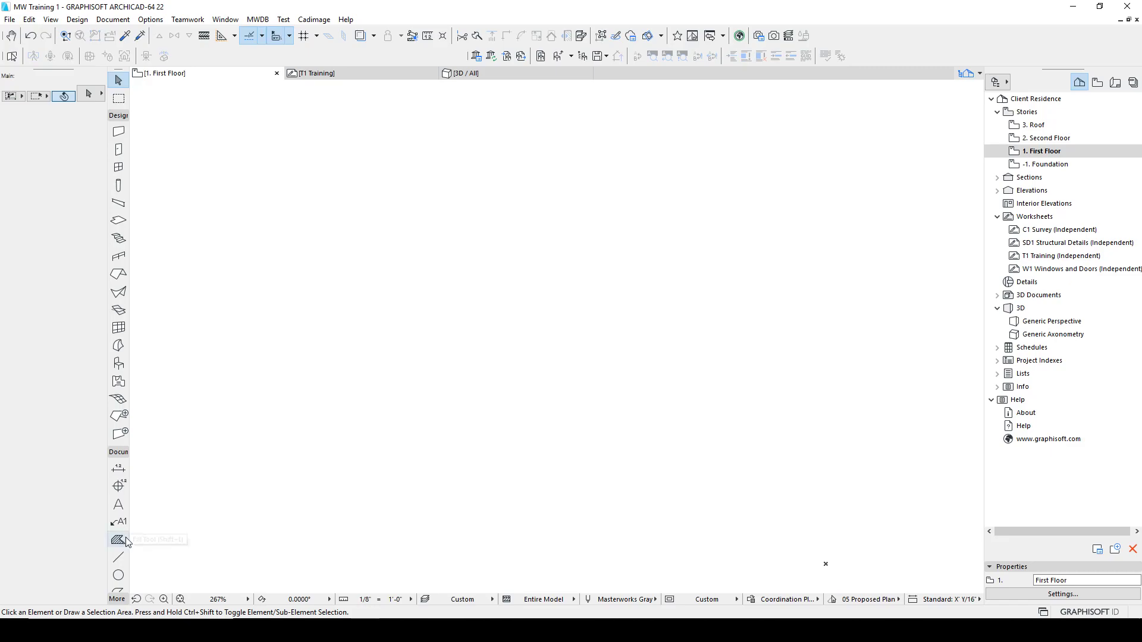
Step: Activate the Circle tool and draw two small circles side by side on the left of the floor plan
click(118, 558)
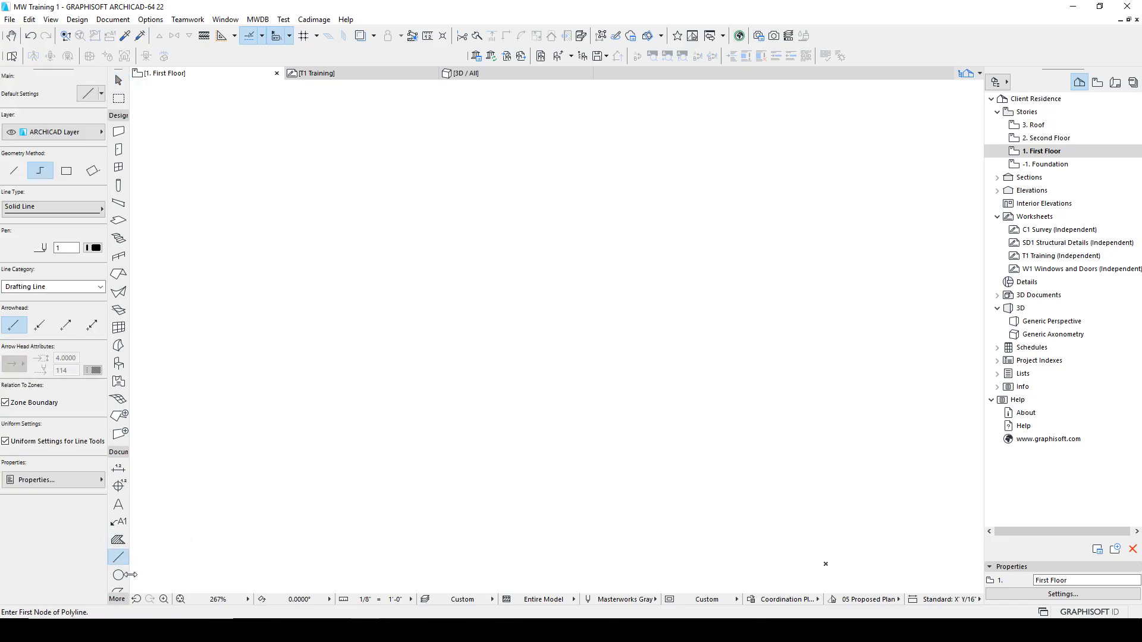
click(119, 575)
click(258, 369)
click(267, 348)
click(268, 348)
click(435, 383)
click(447, 351)
click(447, 351)
Step: Draw three larger circles to the right, placing the last two overlapping one another at different heights
click(662, 386)
click(672, 345)
click(672, 345)
click(813, 352)
click(824, 304)
click(824, 304)
click(774, 263)
double_click(772, 210)
Step: Select all five circles and try aligning them by Vertical Top, then undo the alignment
shift+click(882, 438)
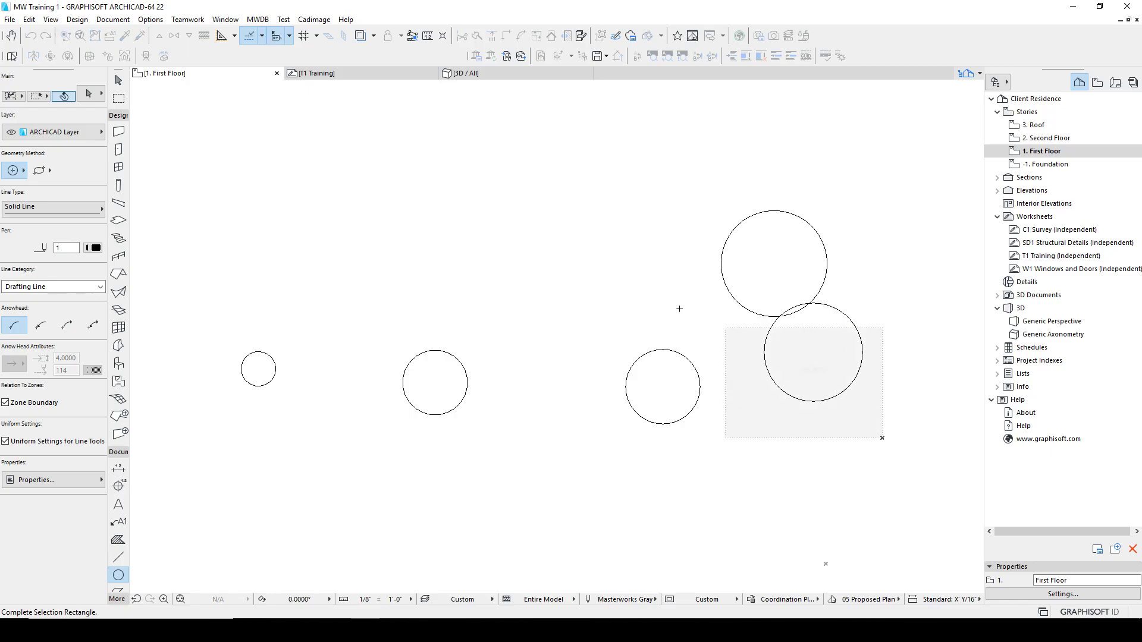
shift+click(200, 200)
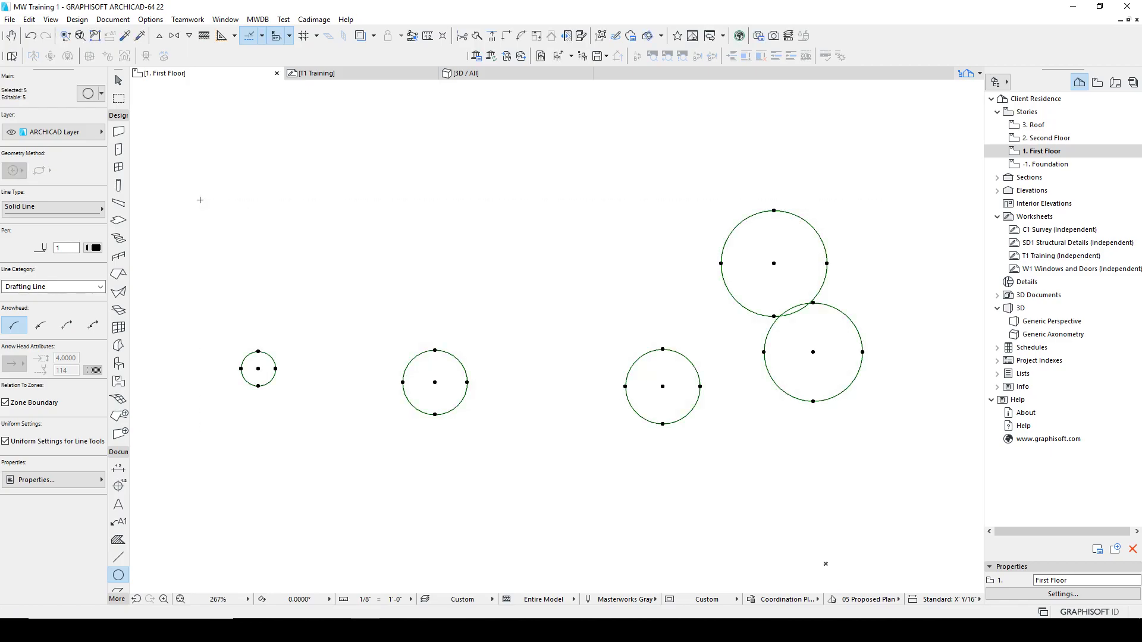
click(28, 19)
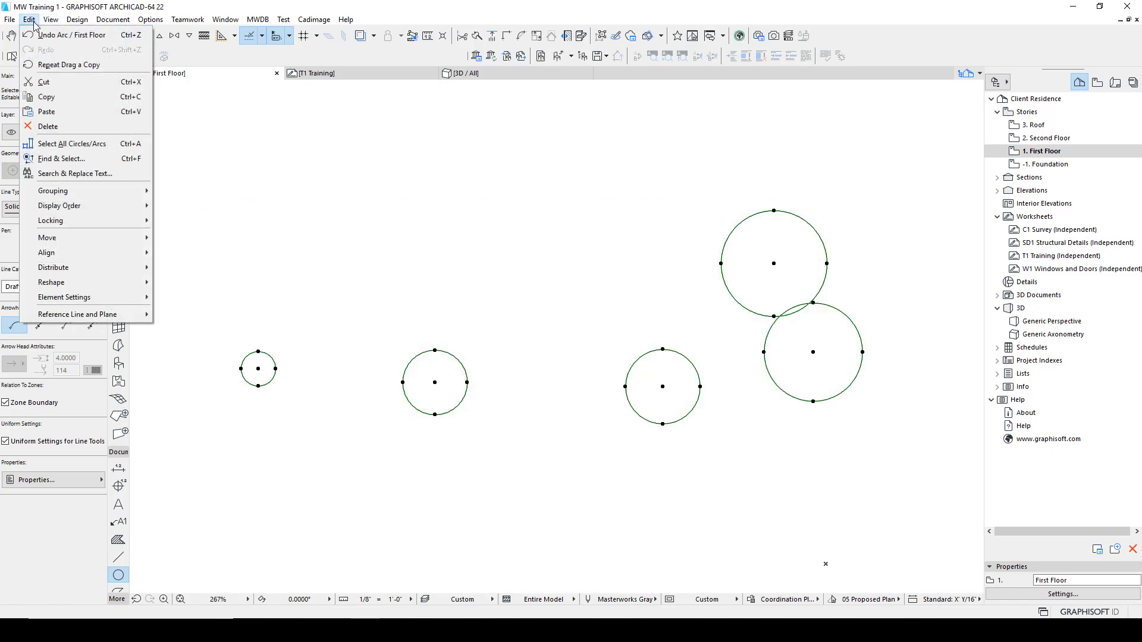
mouse_move(64, 256)
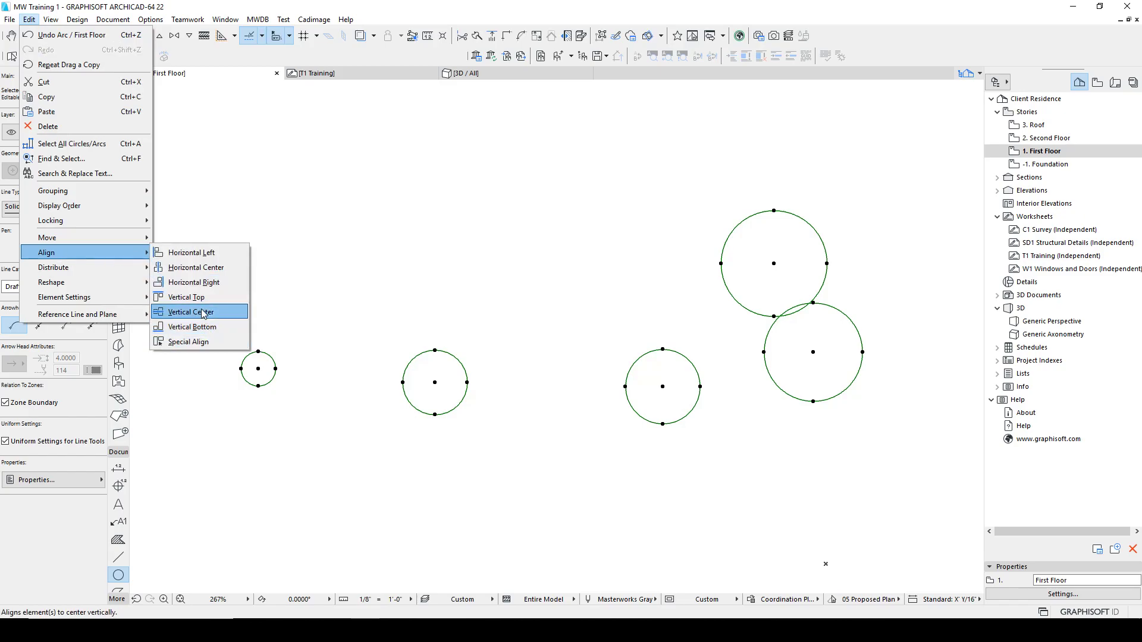
click(188, 296)
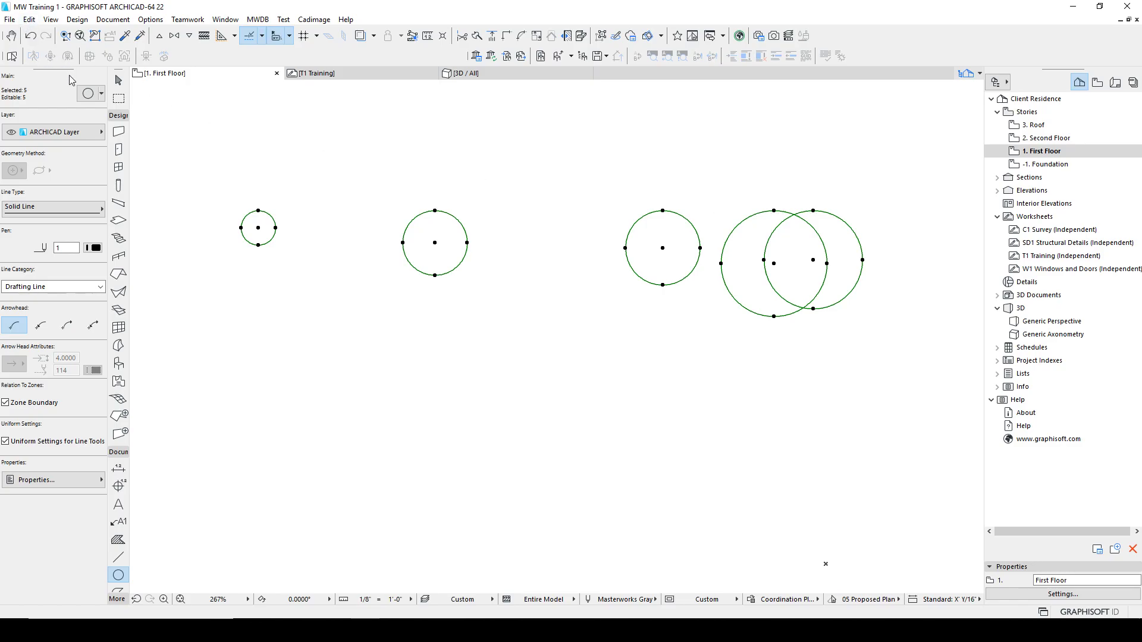
key(ctrl+z)
Step: Try aligning the selected circles by Horizontal Right and undo it
click(28, 19)
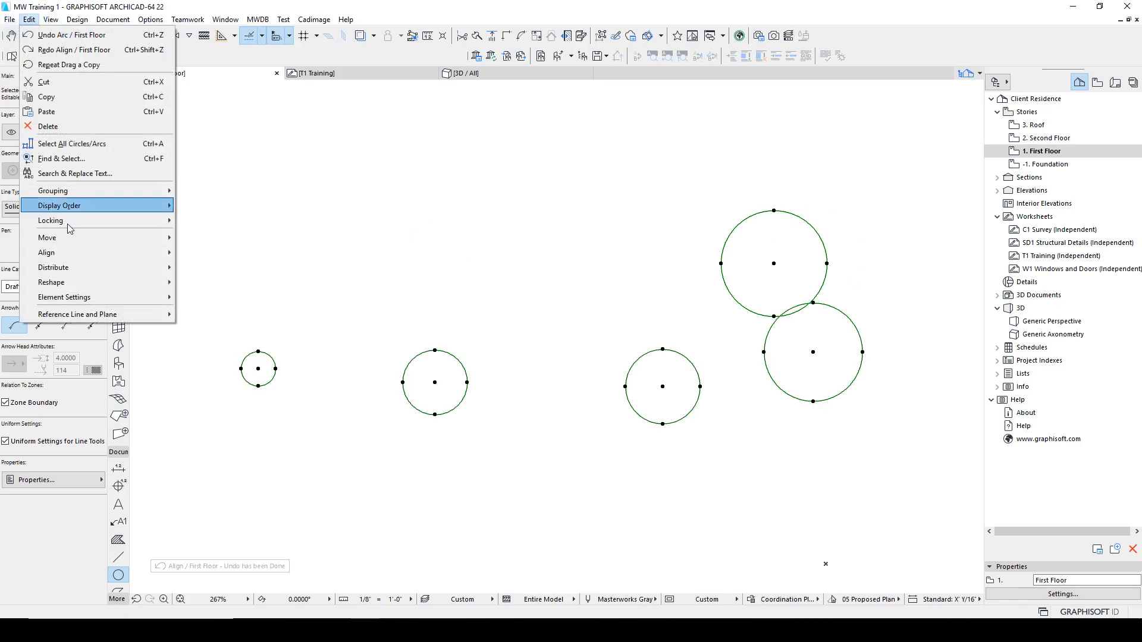
click(209, 285)
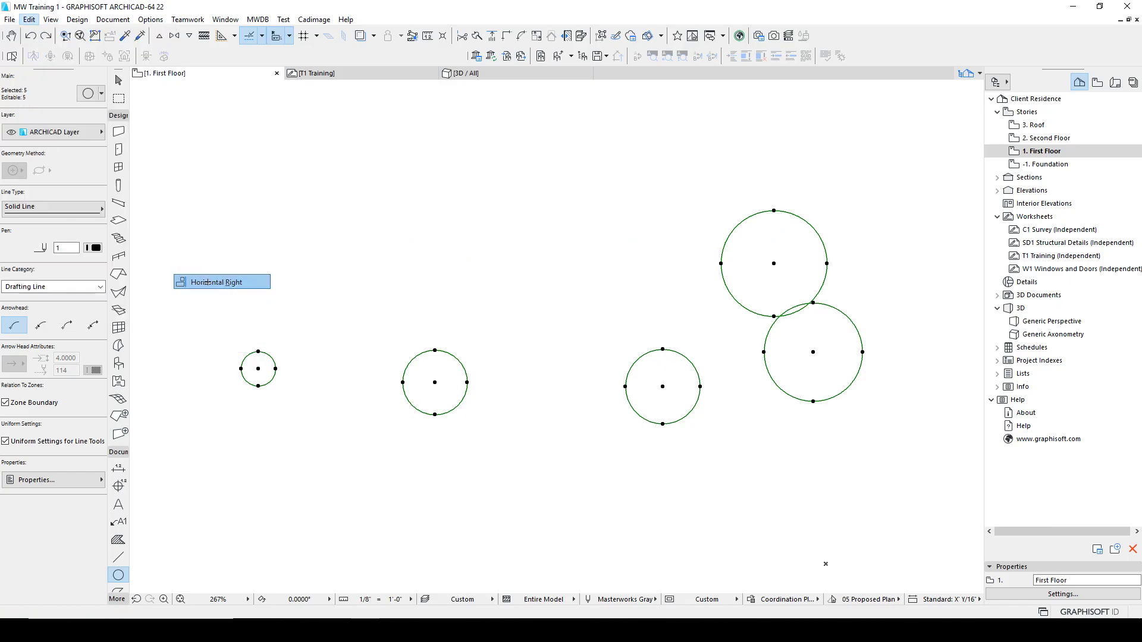
key(ctrl+z)
Step: Try aligning the selected circles by Vertical Center, then undo the alignment
click(29, 20)
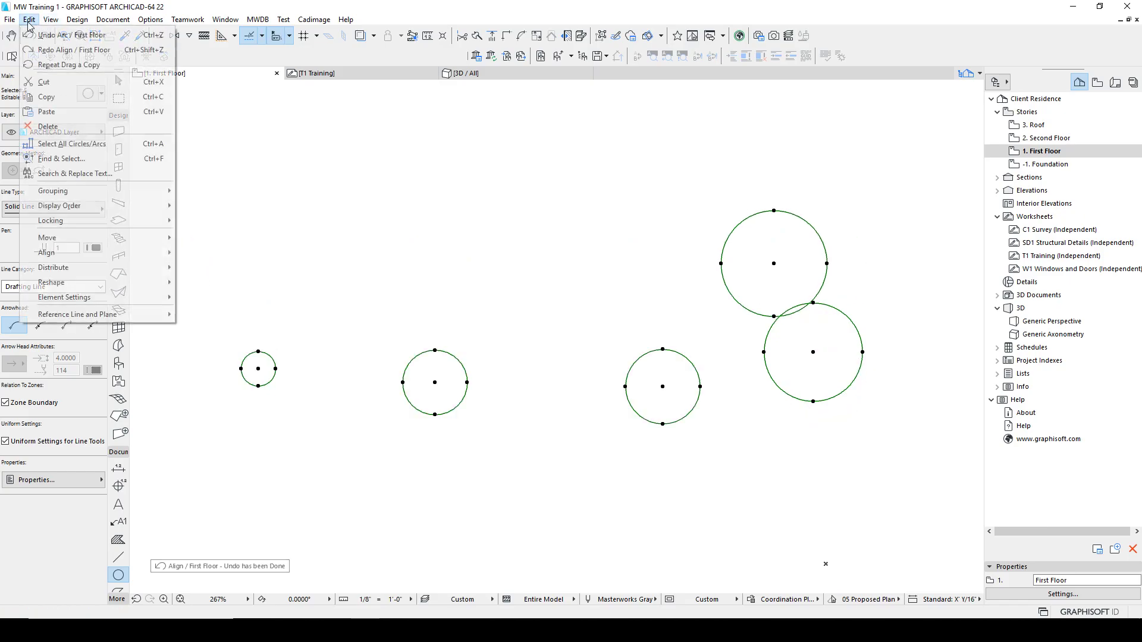
mouse_move(66, 255)
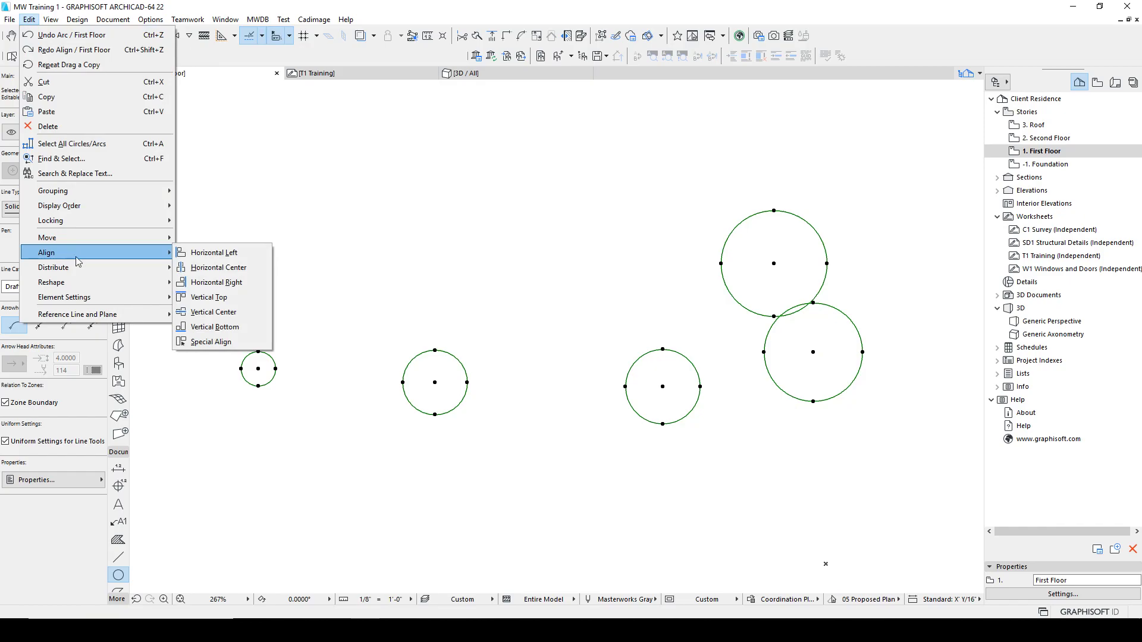
click(214, 318)
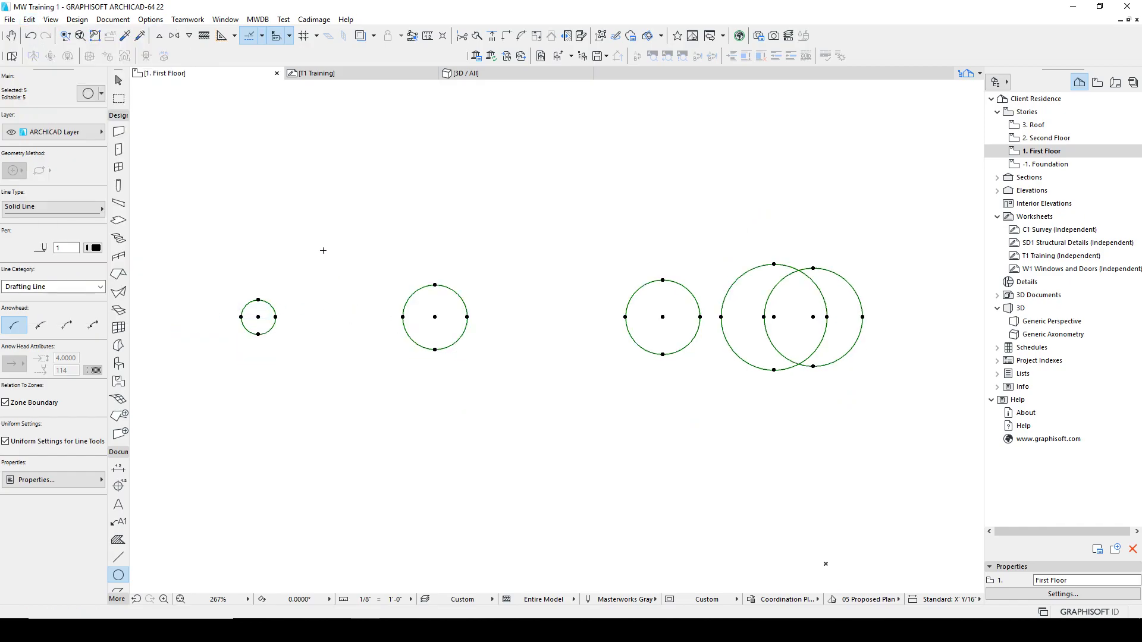
key(ctrl+z)
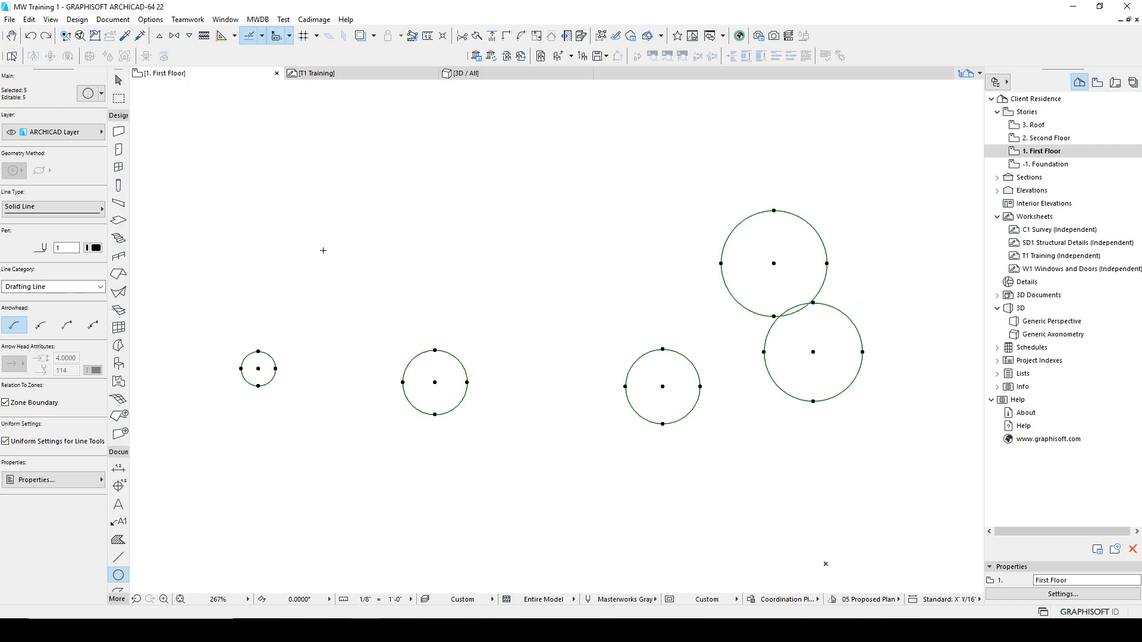
Step: Apply Special Align with Nearest Point and Draw a Line, drawing a diagonal line across the circles to align them
click(28, 19)
mouse_move(52, 254)
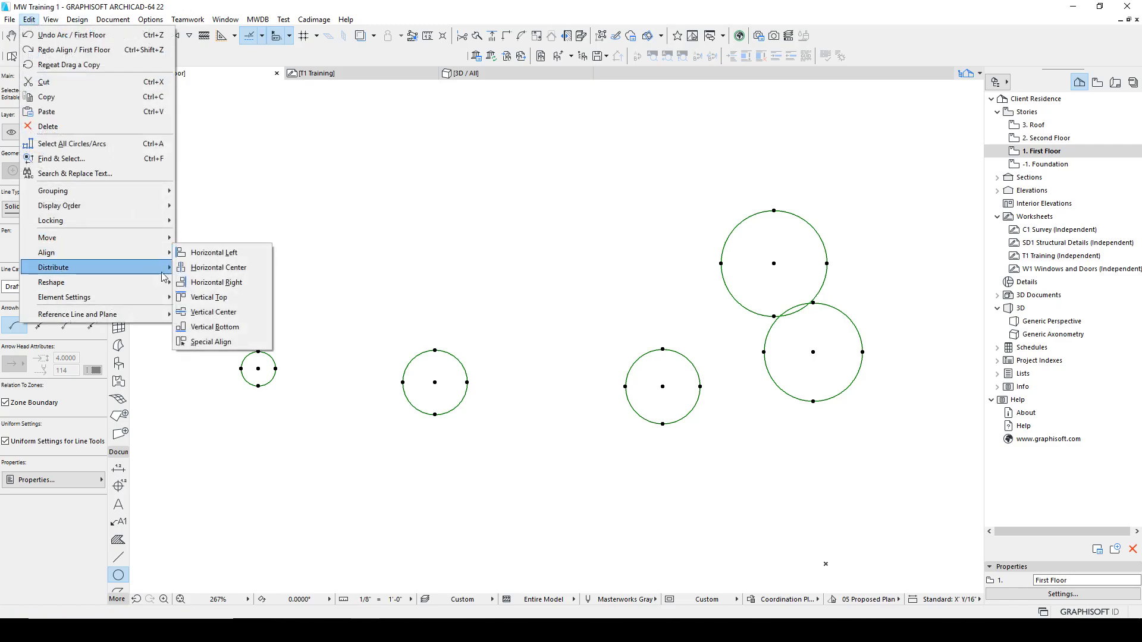
click(208, 342)
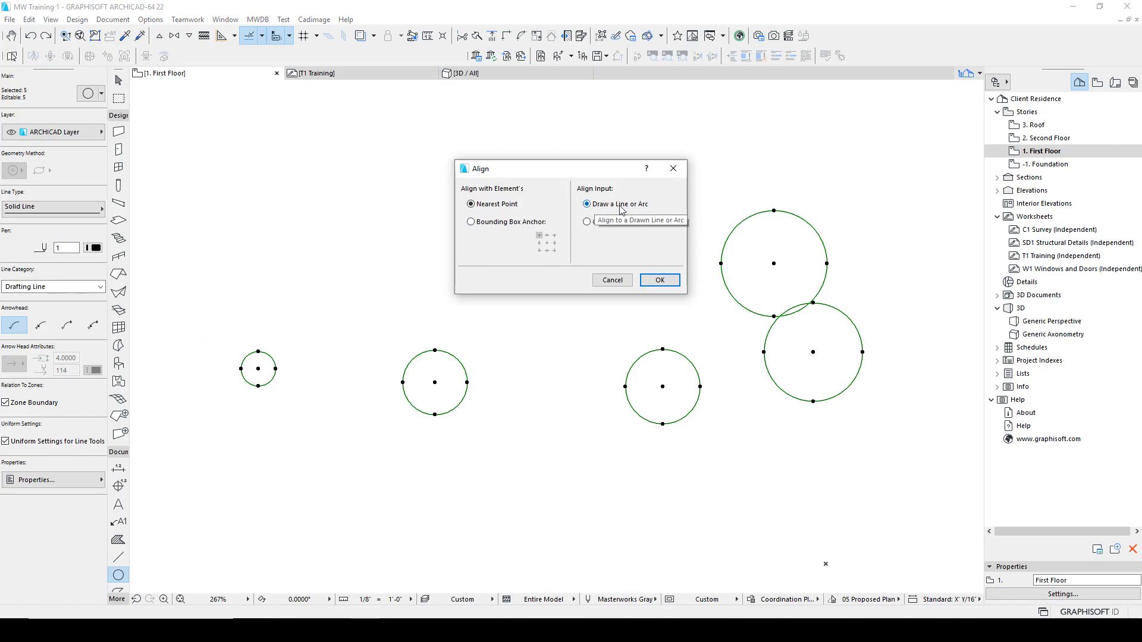
drag(595, 171, 565, 164)
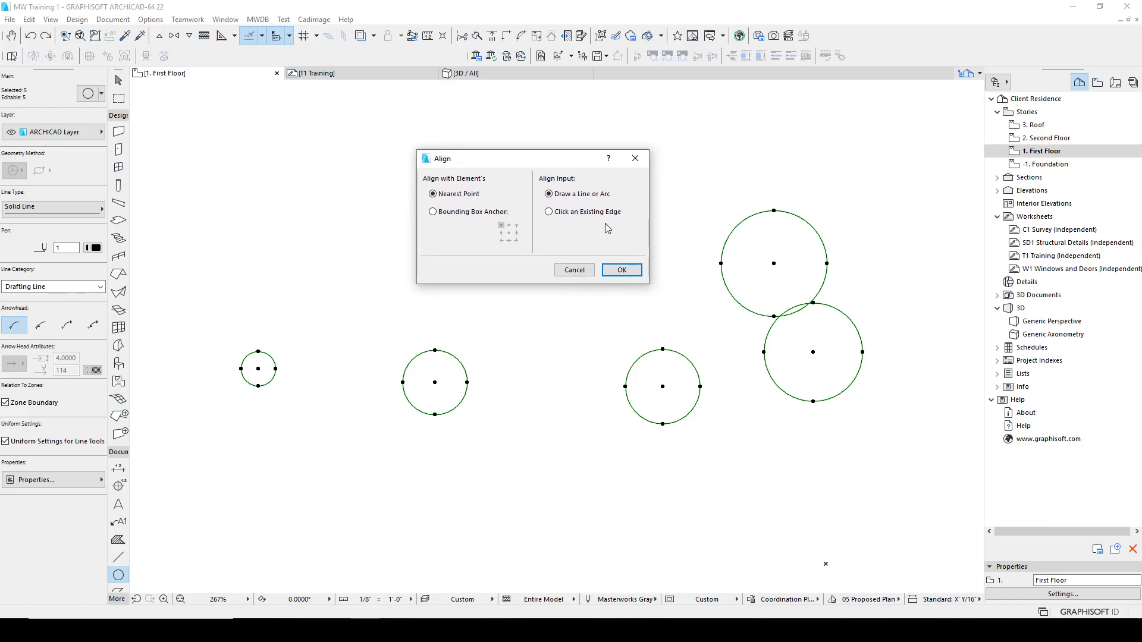
click(630, 273)
click(300, 172)
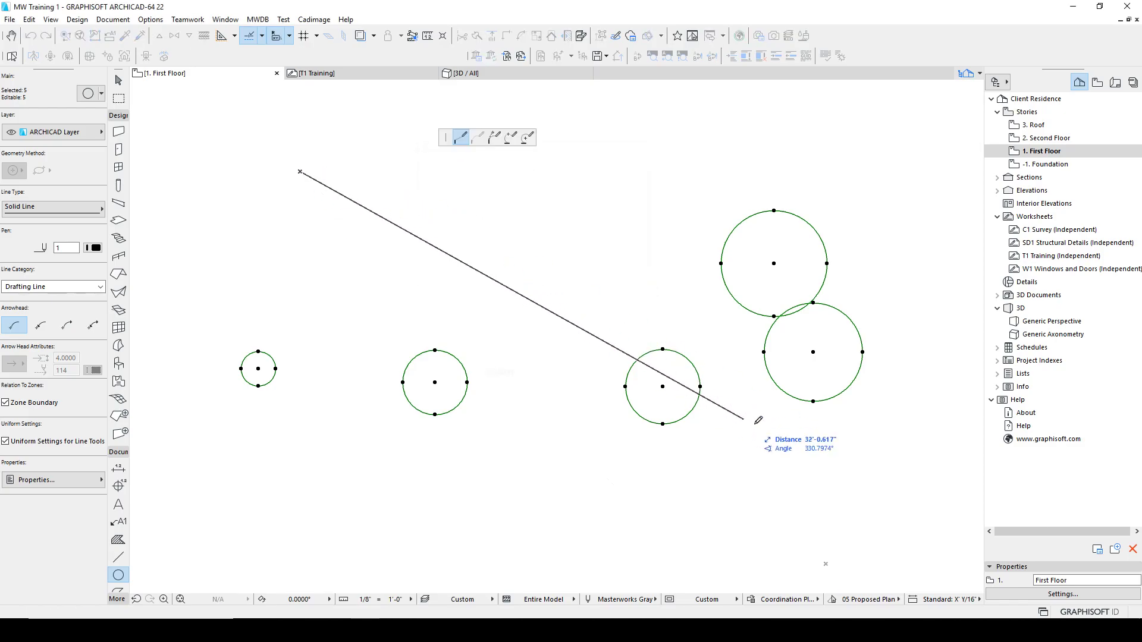
click(871, 474)
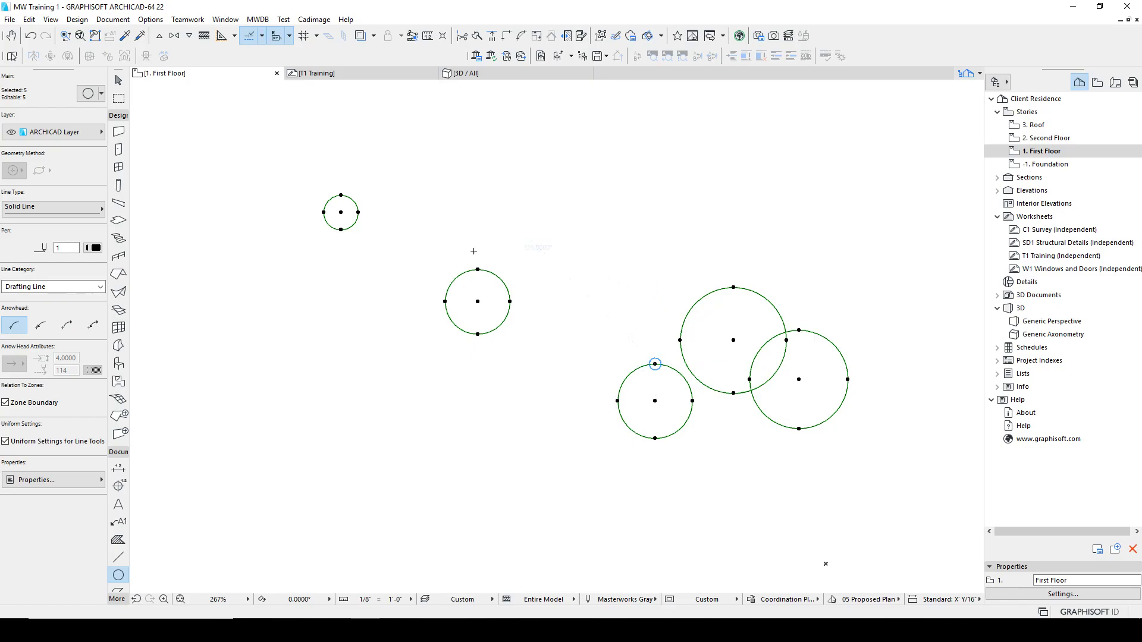
Step: Move the upper-right circle straight up above the others
key(Escape)
click(734, 290)
drag(734, 289, 733, 149)
key(Escape)
Step: Select all five circles and distribute them evenly Along X
mouse_move(872, 467)
mouse_down()
mouse_move(548, 233)
mouse_move(244, 122)
mouse_up()
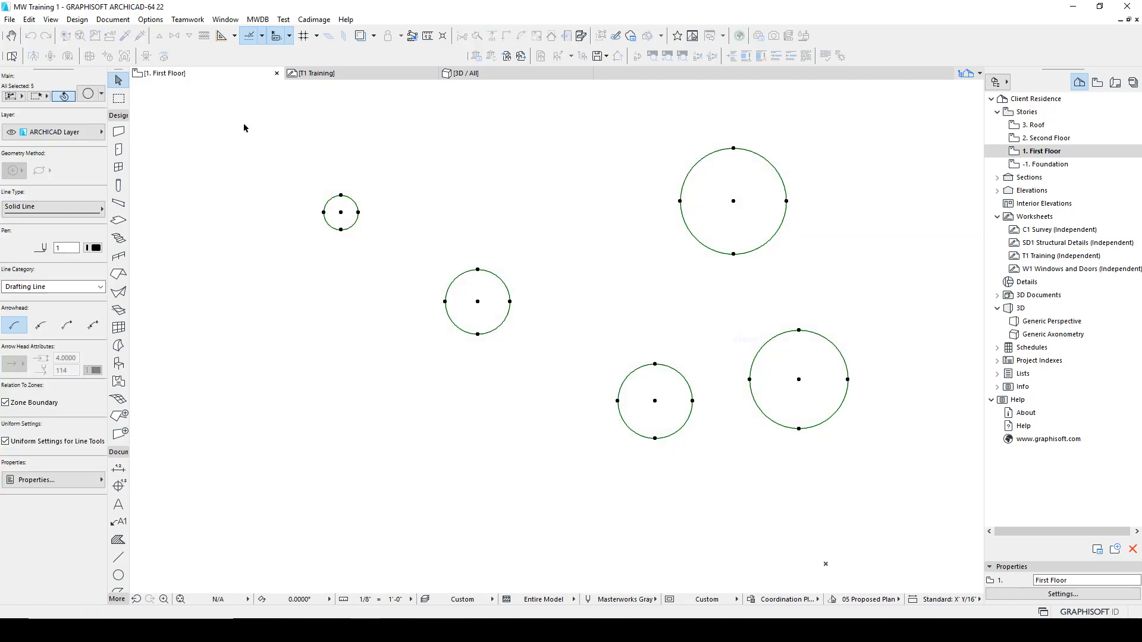
click(29, 20)
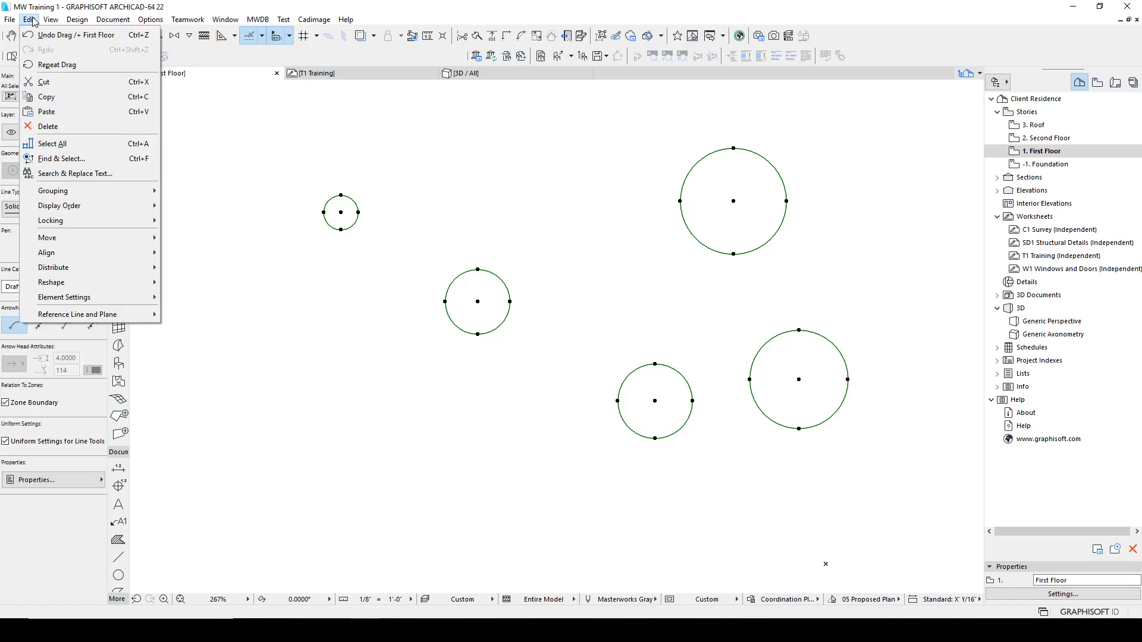
mouse_move(64, 270)
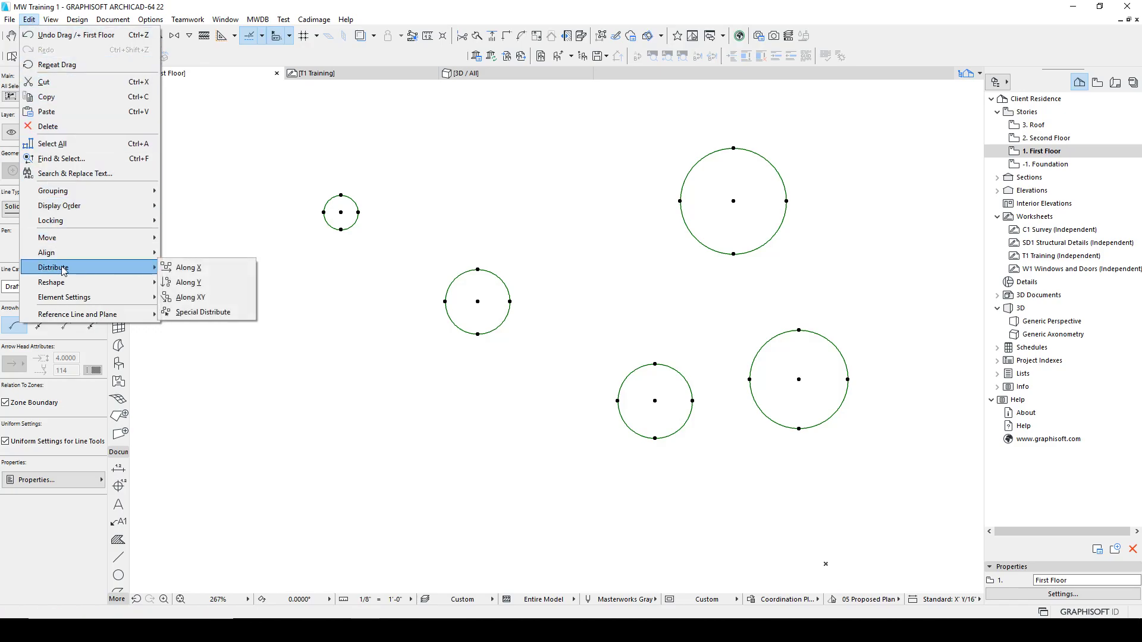
click(219, 270)
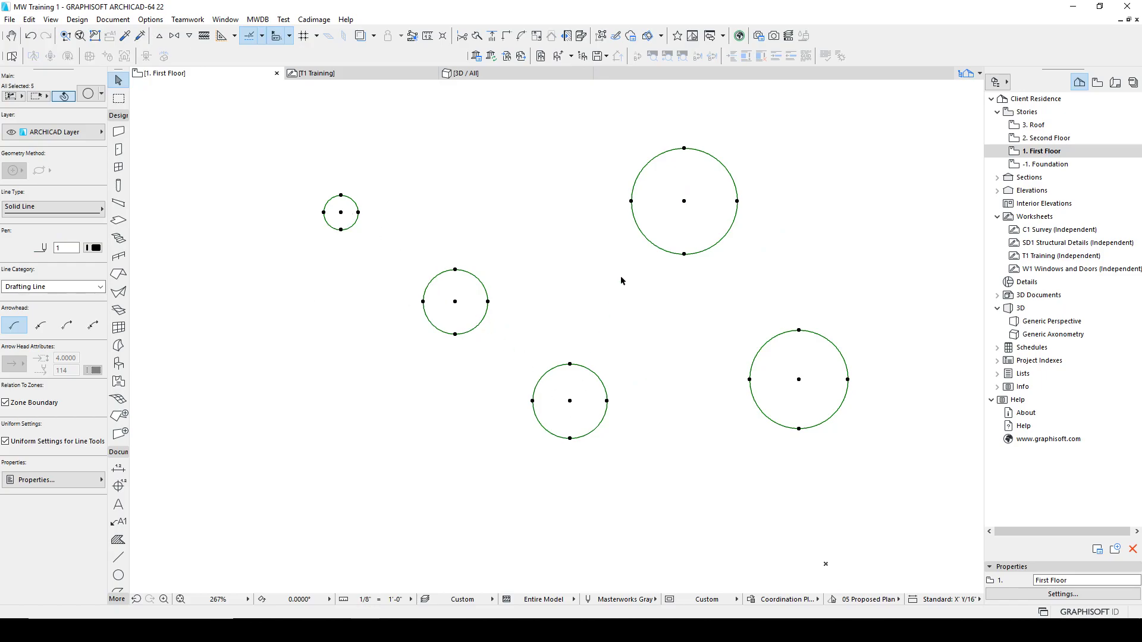
Step: Measure the horizontal distance between the centers of the two right-hand circles
key(Escape)
key(l)
click(799, 379)
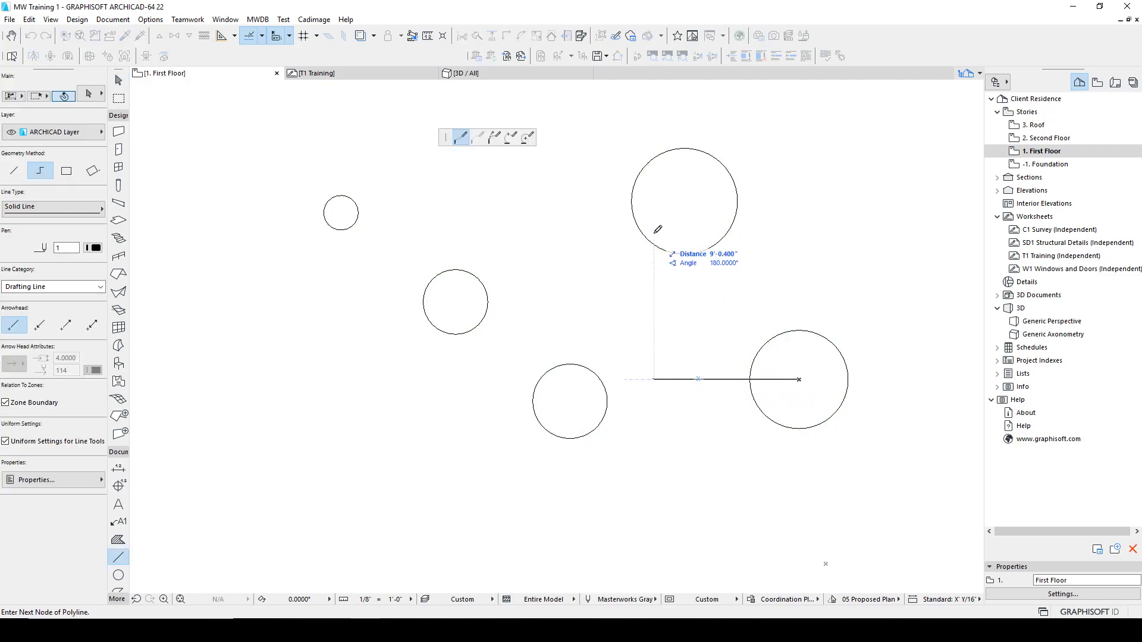
double_click(683, 200)
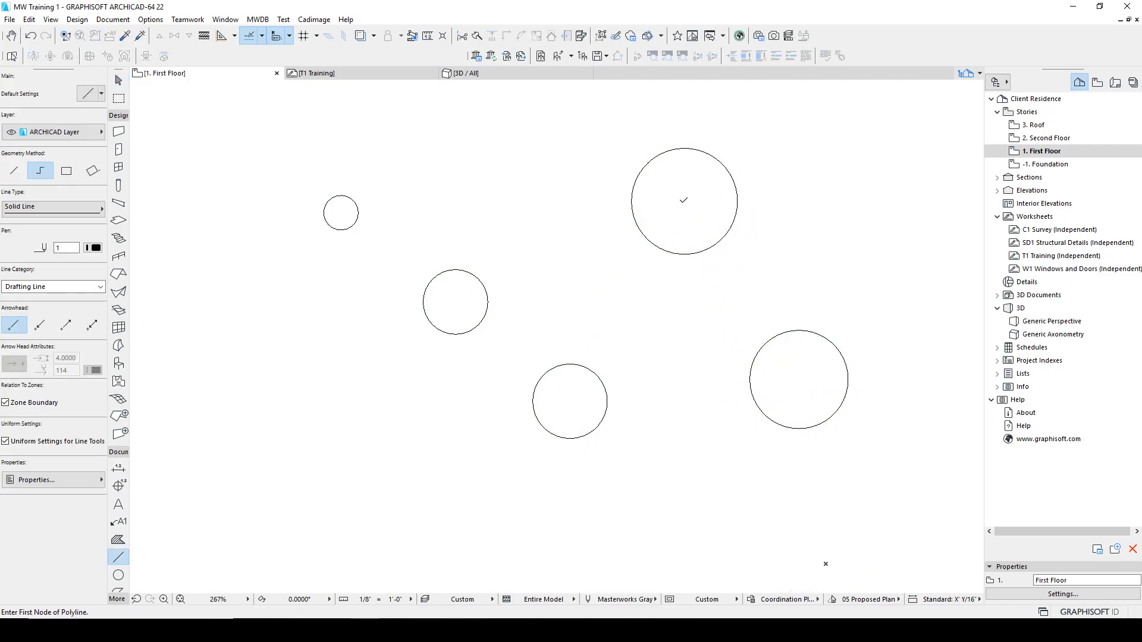
key(m)
click(684, 201)
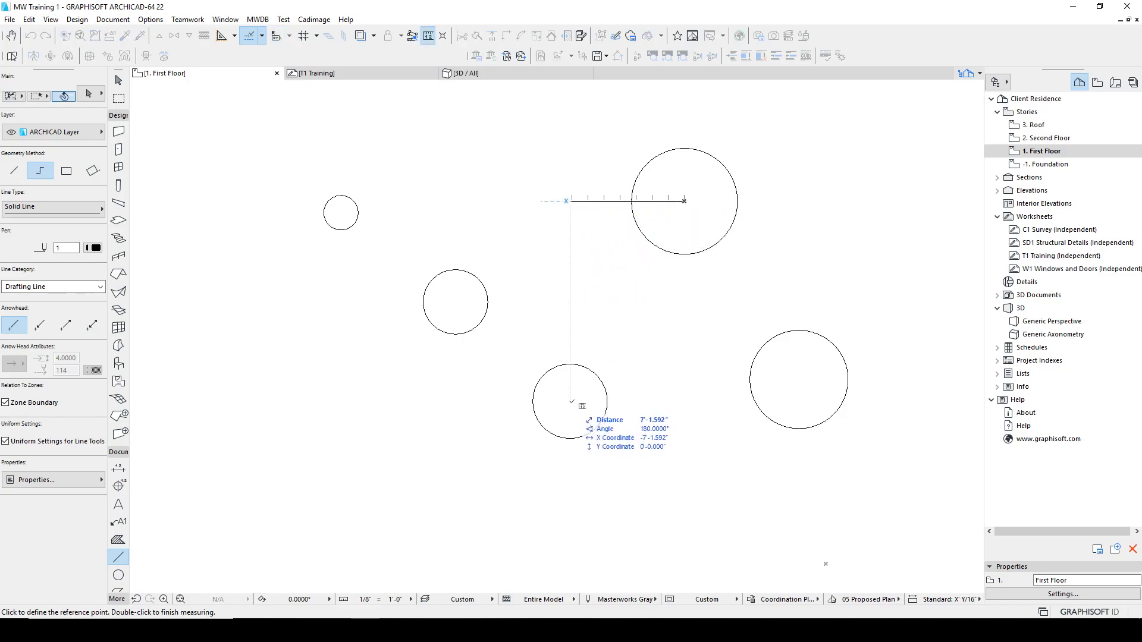
key(Escape)
key(Escape)
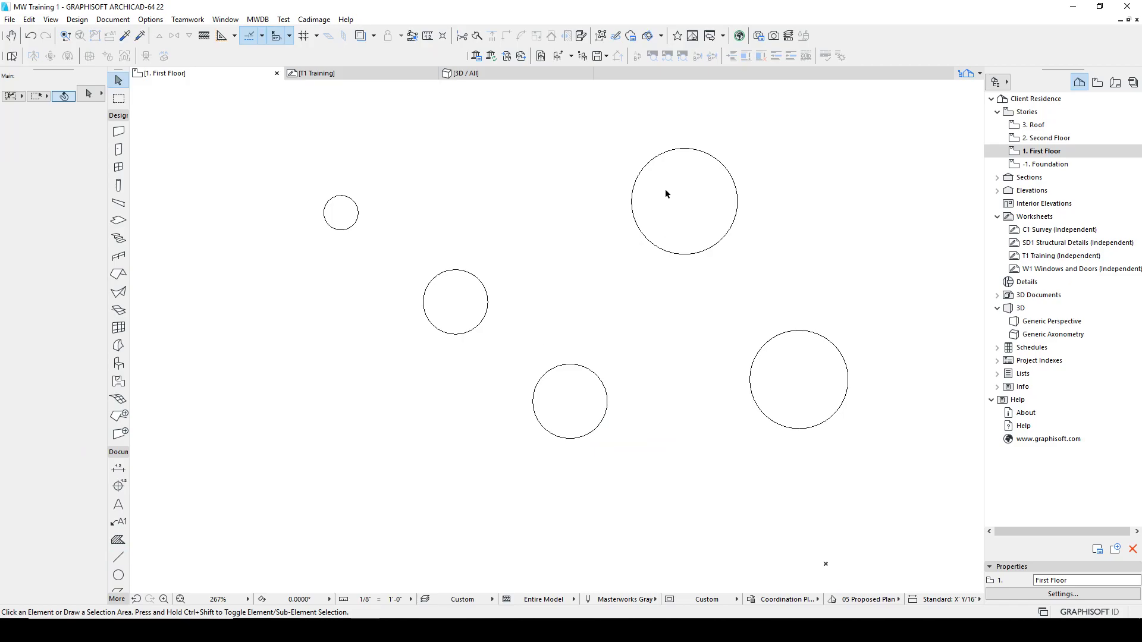
Step: Select all five circles and distribute them Along XY
drag(867, 484, 262, 137)
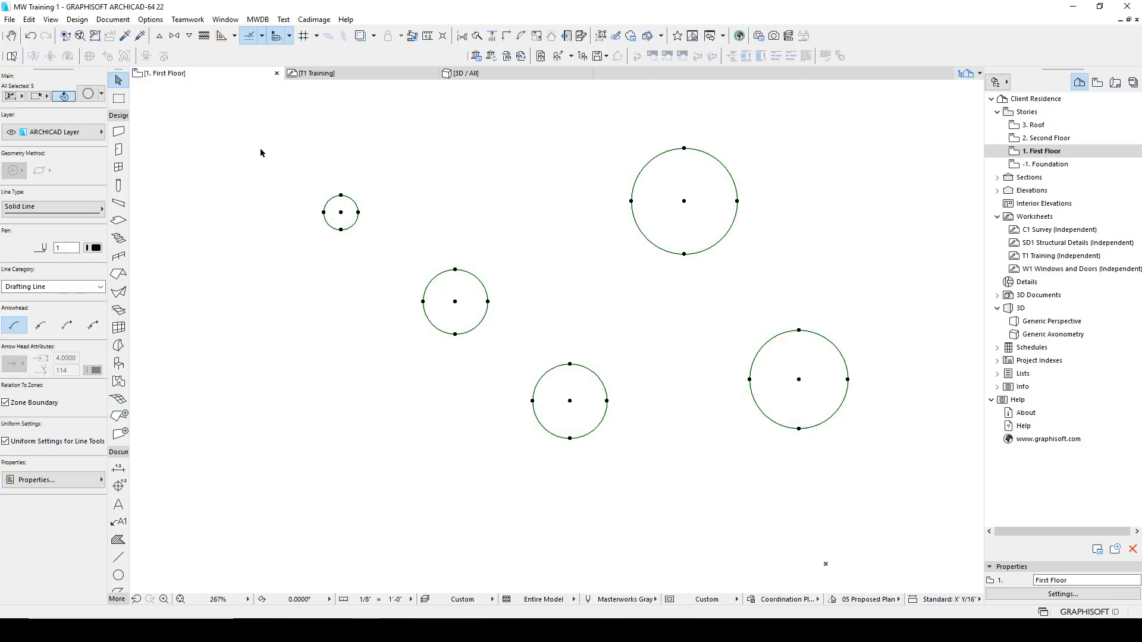
click(29, 20)
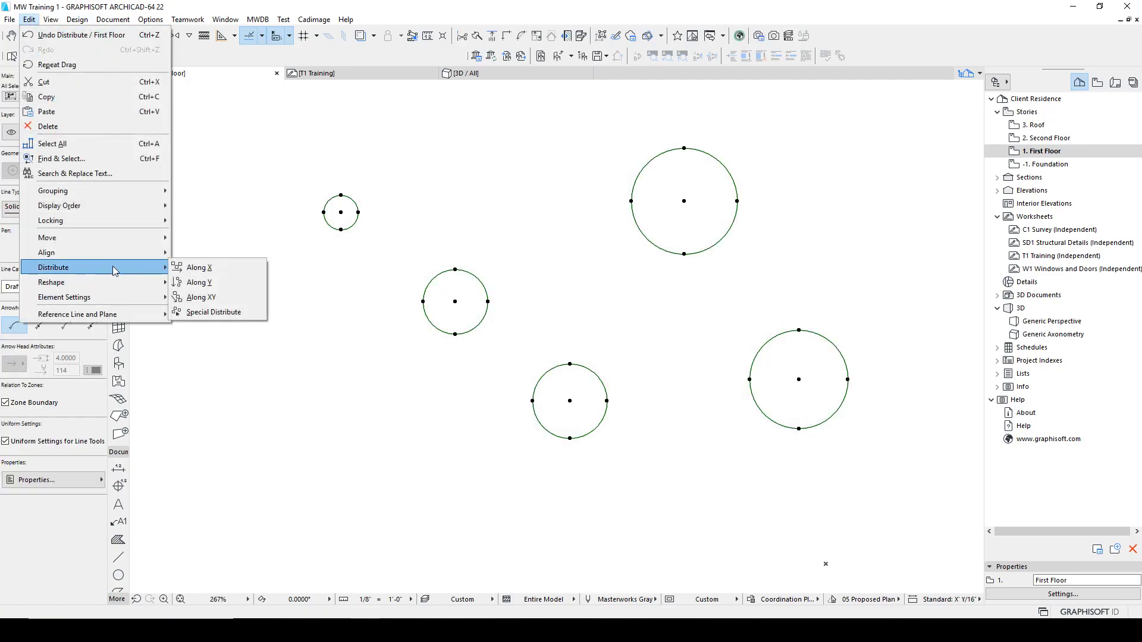
click(202, 298)
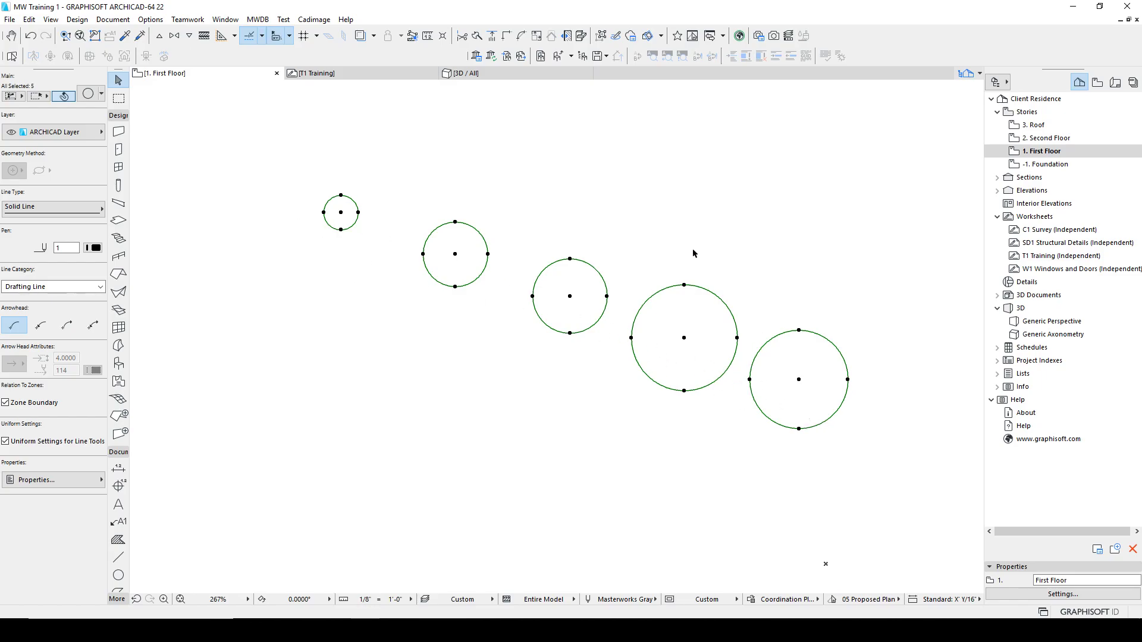
Step: Reselect all circles and apply Special Distribute along a drawn line rising from lower left to upper right
click(296, 150)
drag(862, 434, 287, 173)
click(29, 19)
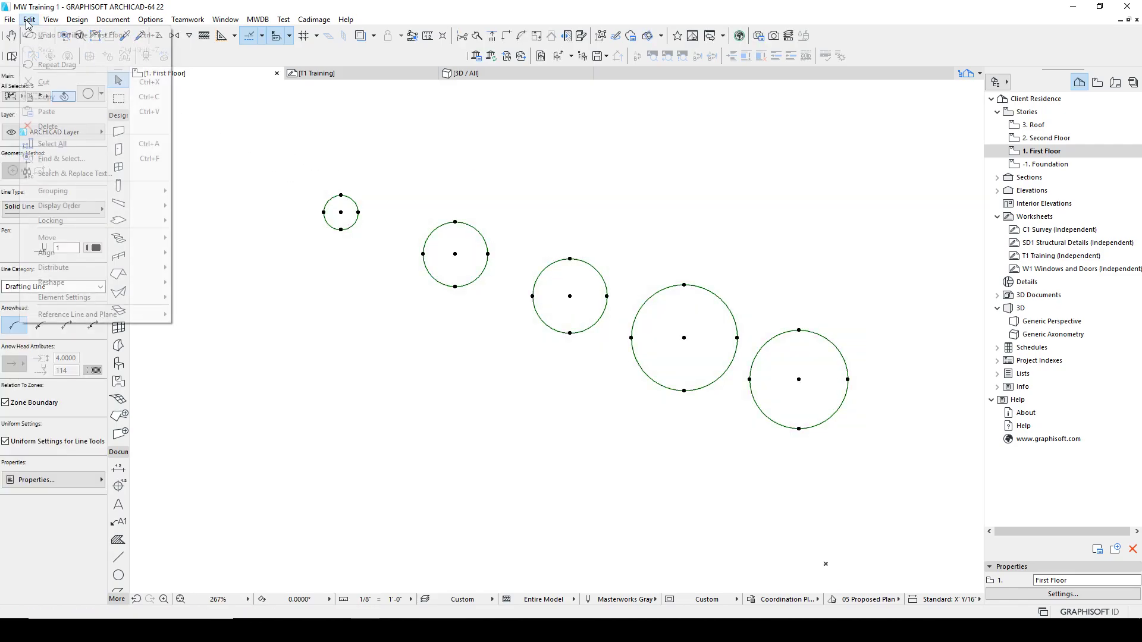
mouse_move(89, 268)
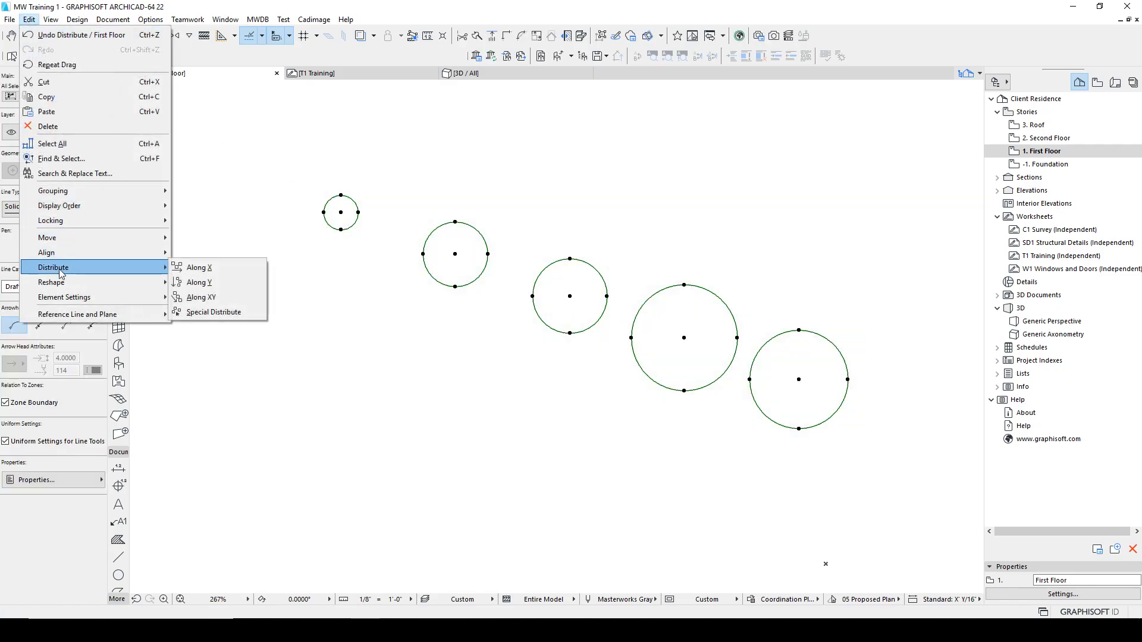
click(199, 313)
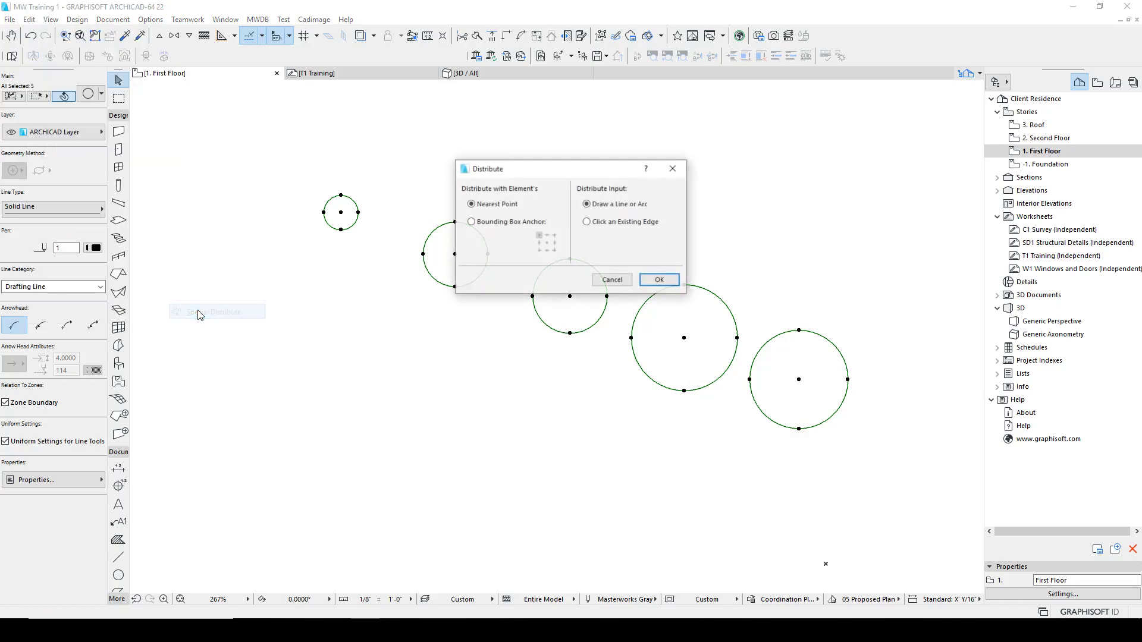
click(657, 281)
click(300, 418)
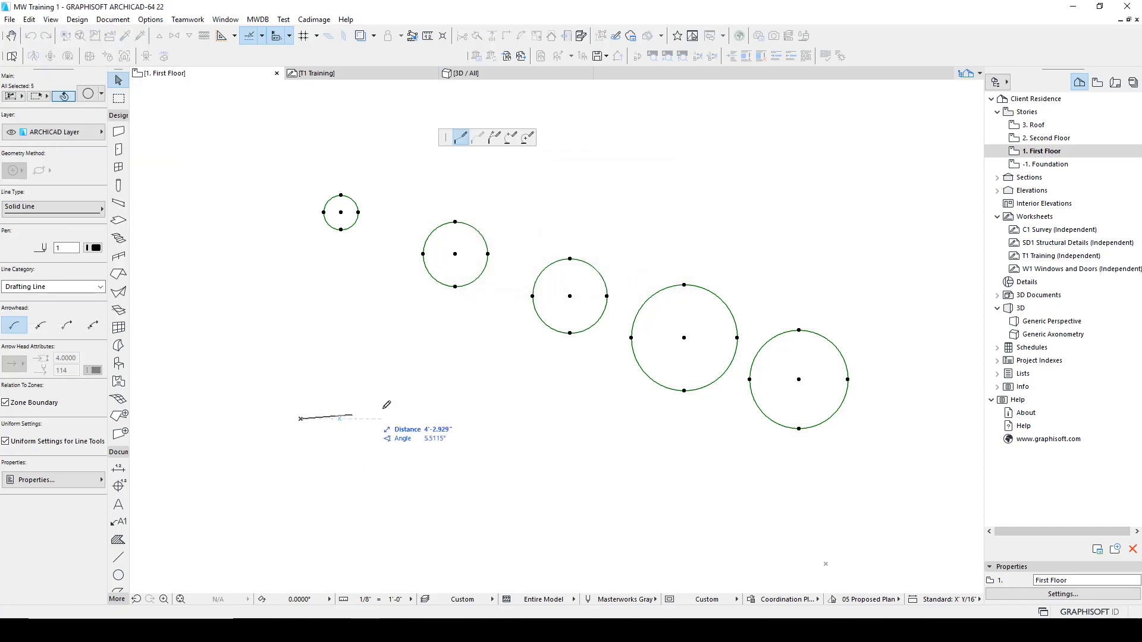
click(879, 196)
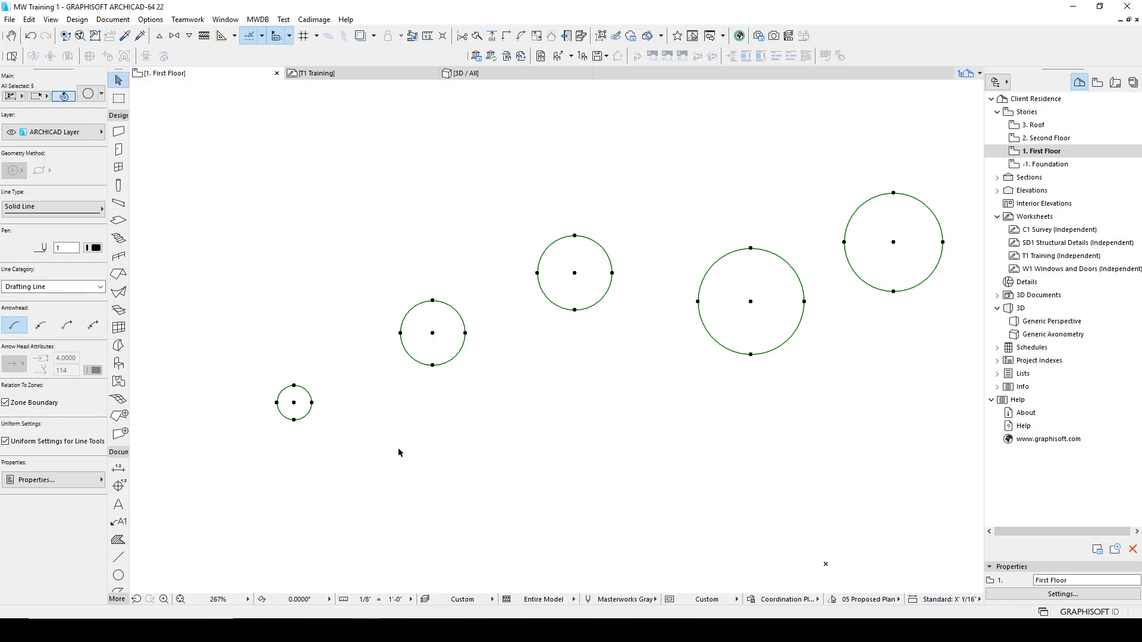
click(9, 19)
mouse_move(28, 19)
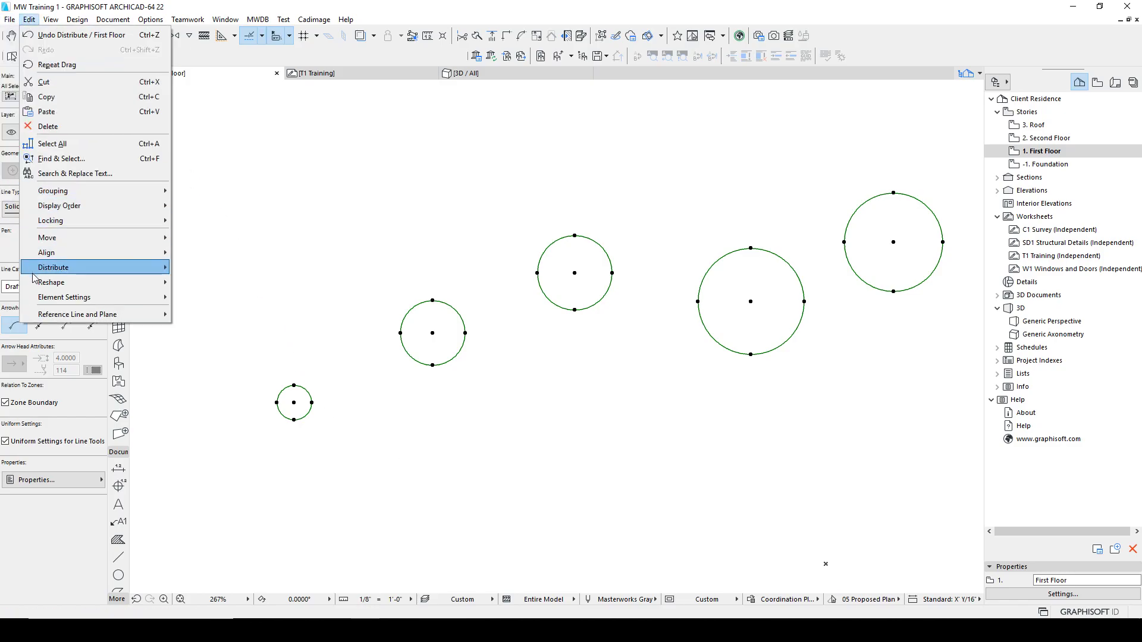
mouse_move(66, 267)
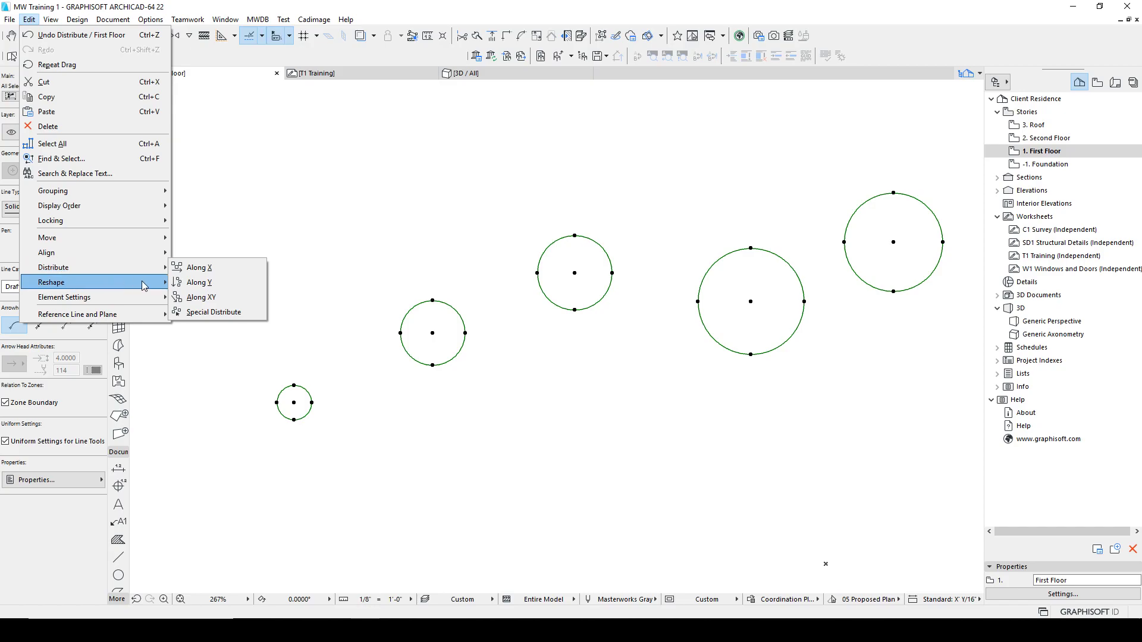
key(Escape)
key(Escape)
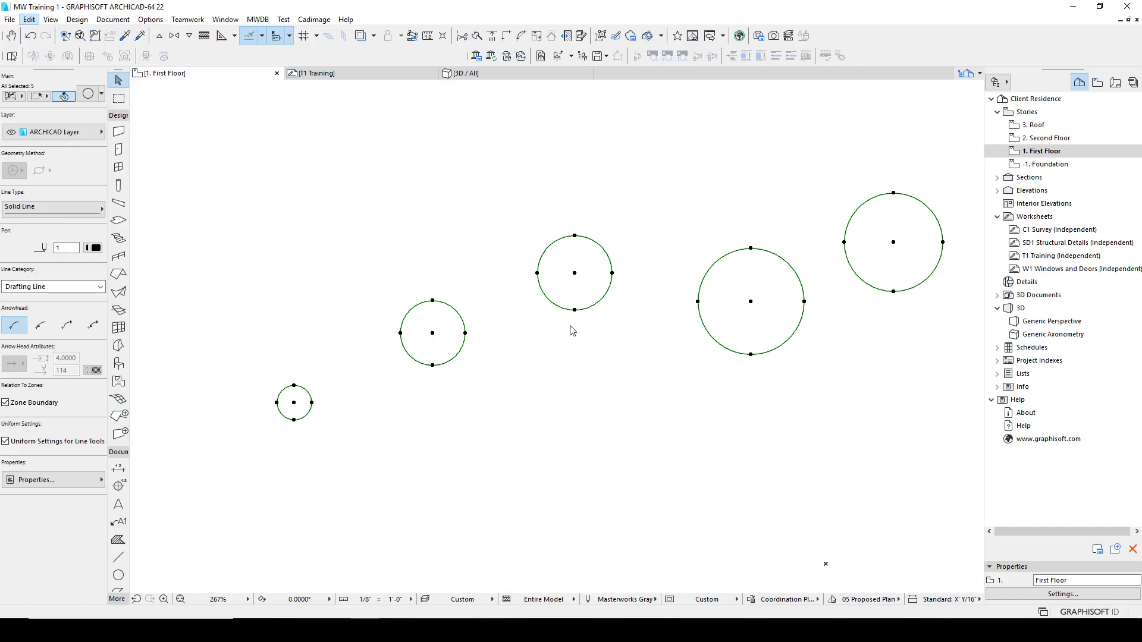
Step: Select all five circles and delete them
key(Escape)
drag(895, 492, 267, 140)
key(Delete)
middle_drag(381, 224, 381, 212)
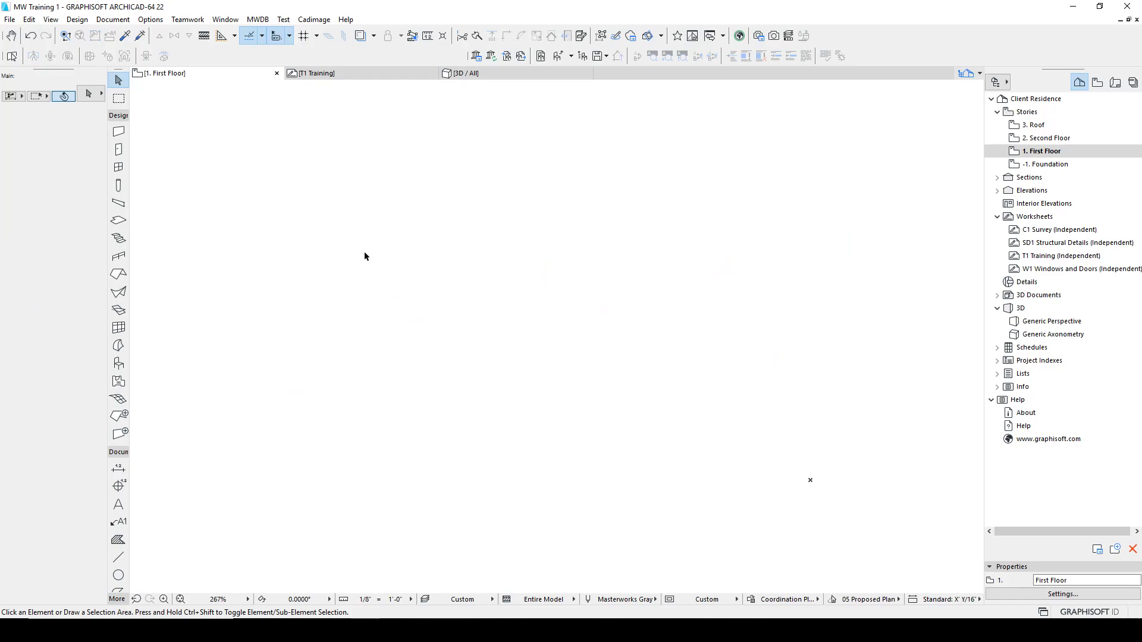
Step: Draw a zigzag polyline with the Line tool across the middle of the plan
key(l)
click(331, 329)
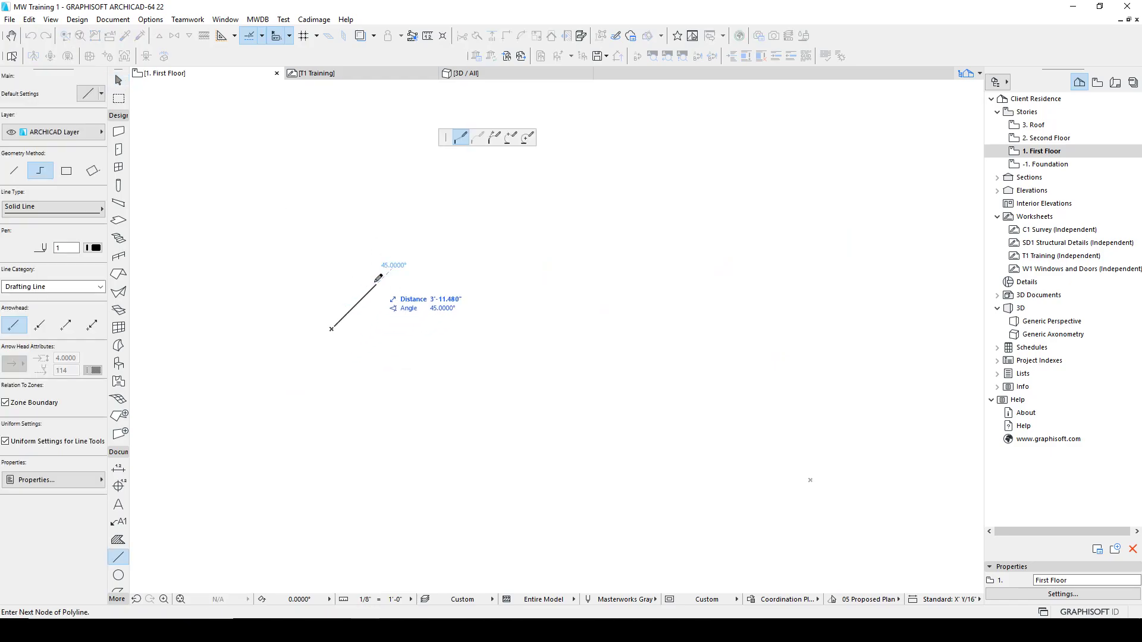
click(408, 293)
click(455, 388)
click(494, 336)
click(560, 409)
click(588, 344)
click(636, 403)
double_click(637, 403)
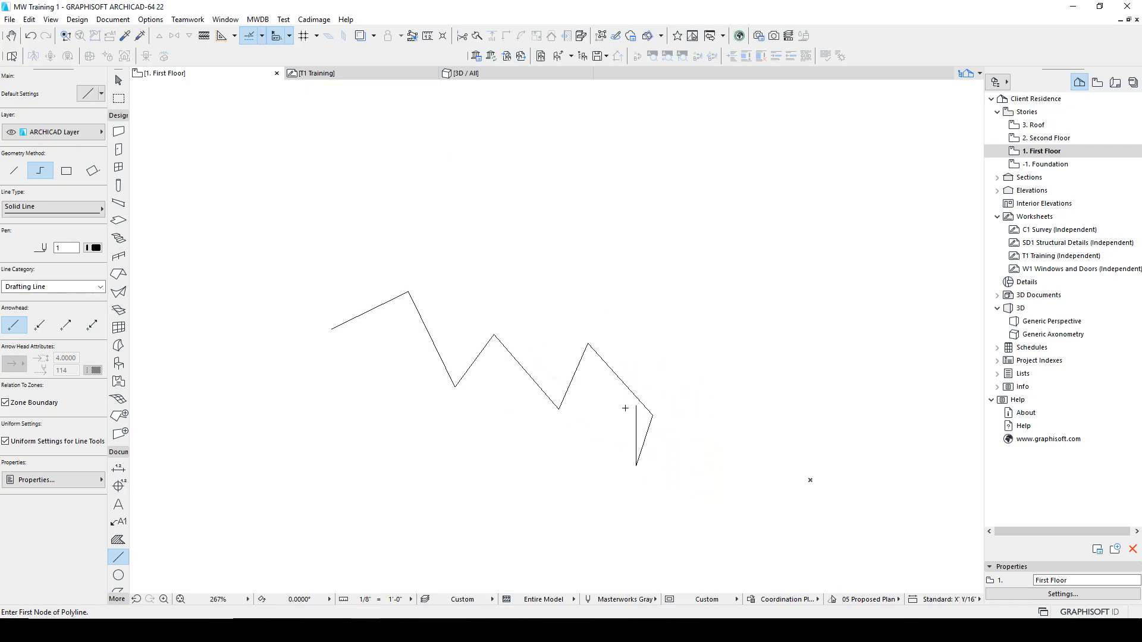
Step: Draw several short lines overlapping the zigzag's segments plus one separate short line above it
click(607, 362)
double_click(634, 391)
click(573, 379)
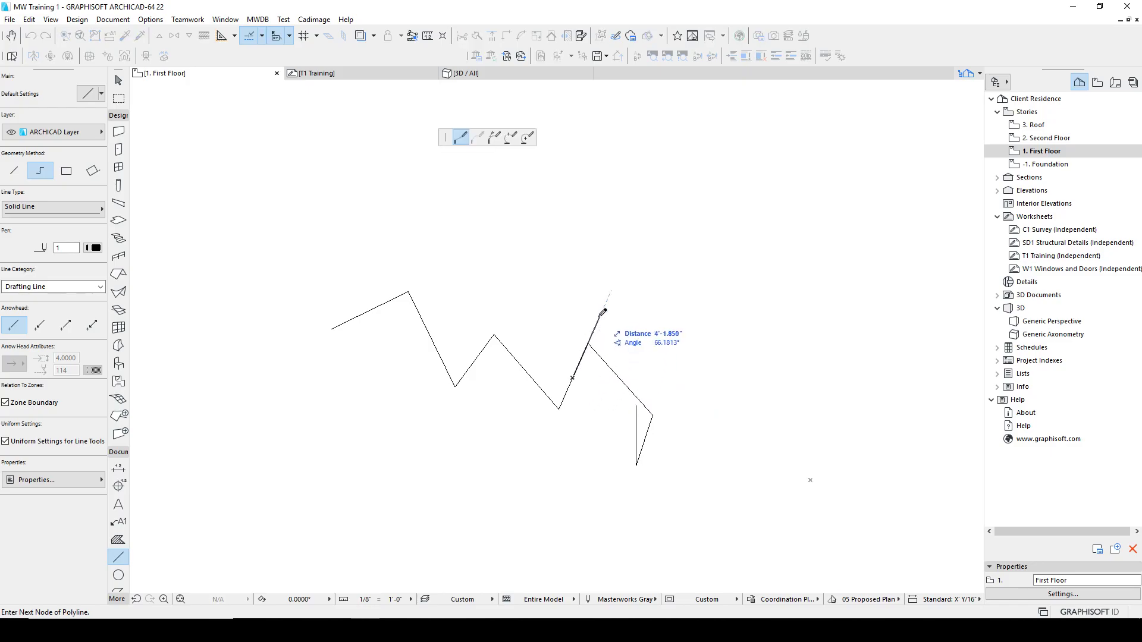
double_click(599, 317)
click(565, 393)
double_click(572, 377)
click(543, 392)
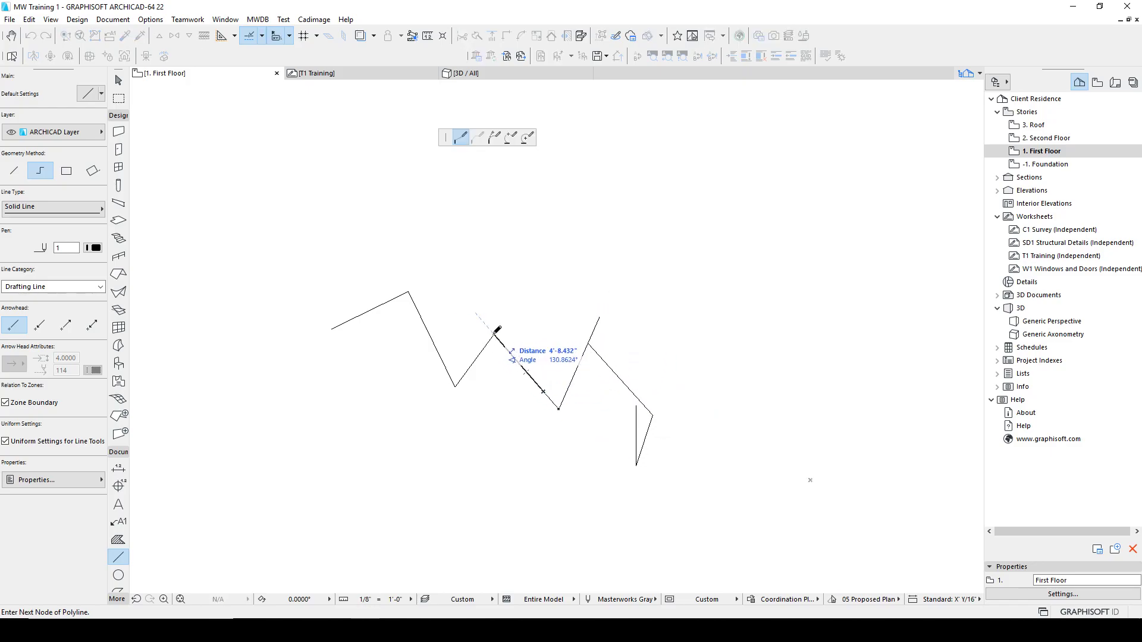
key(Escape)
click(457, 319)
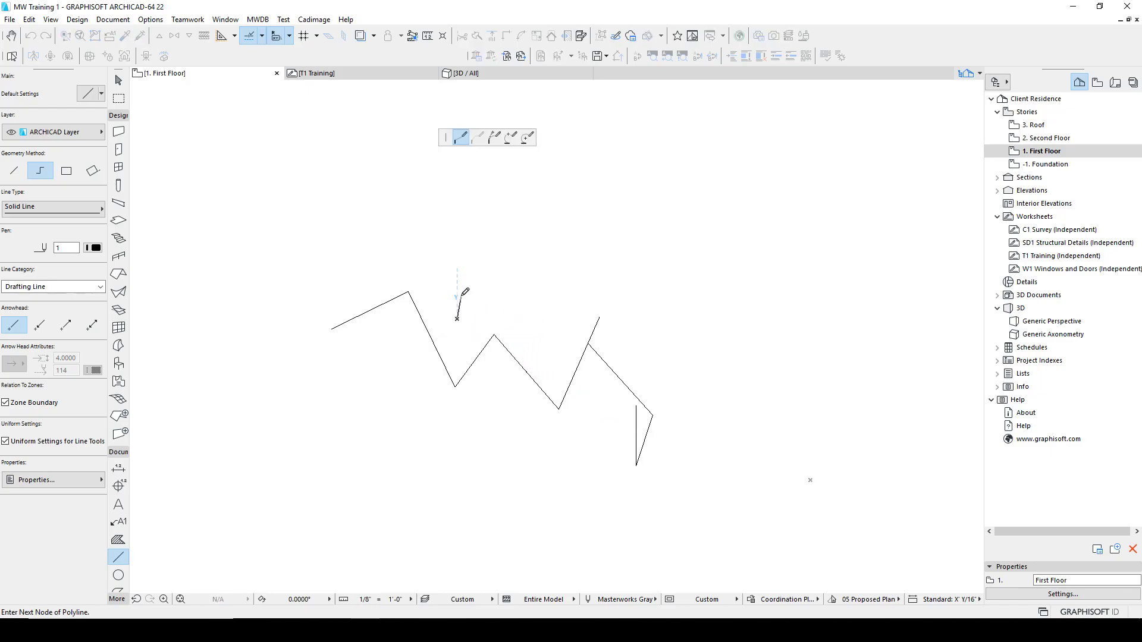
double_click(468, 259)
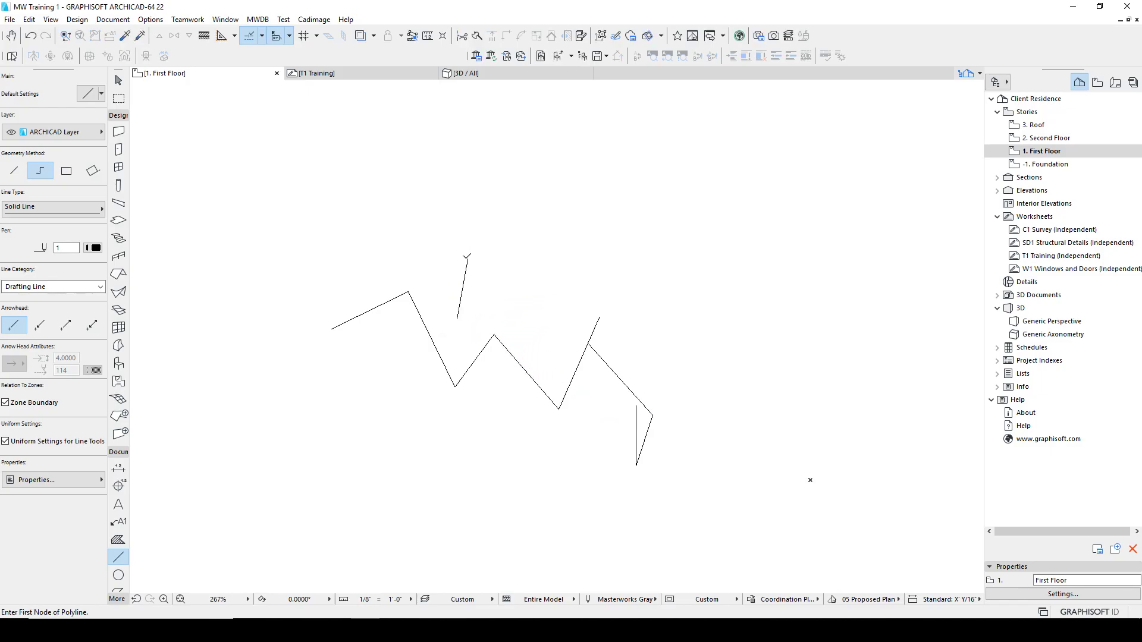
Step: Select all the lines and run Linework Consolidation through the wizard with its default options
shift+drag(687, 482, 293, 209)
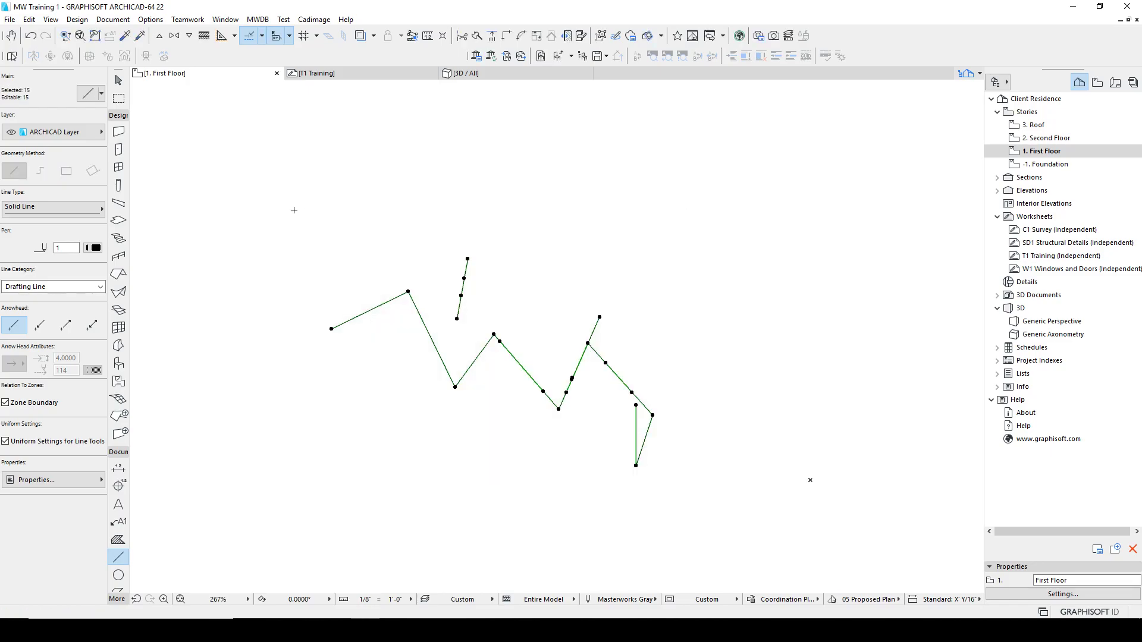
click(28, 19)
mouse_move(74, 283)
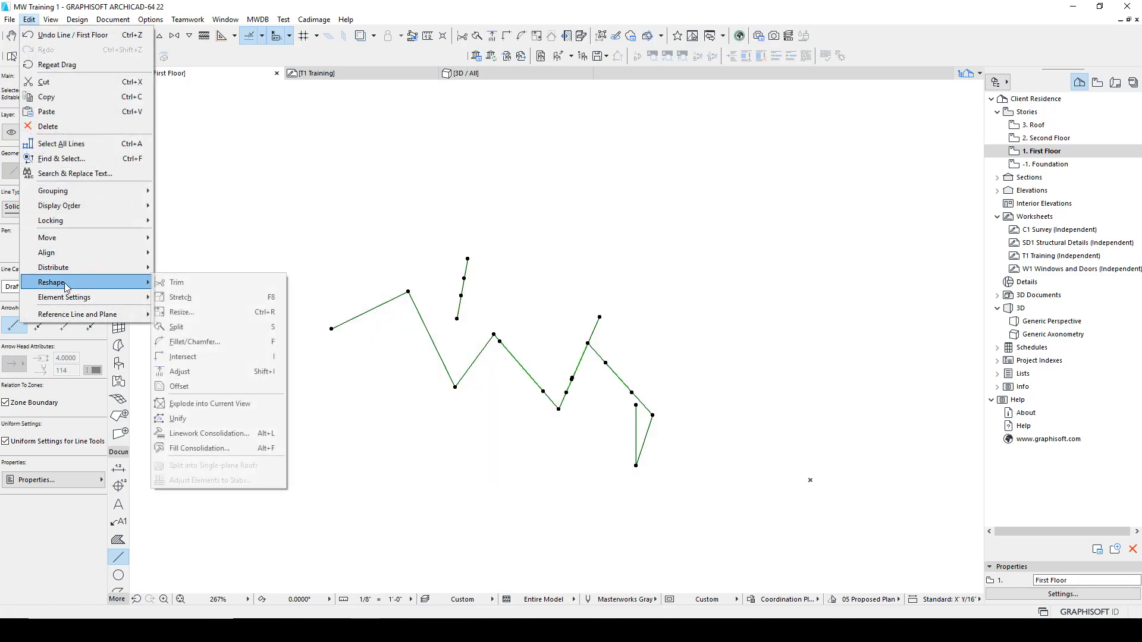
click(205, 433)
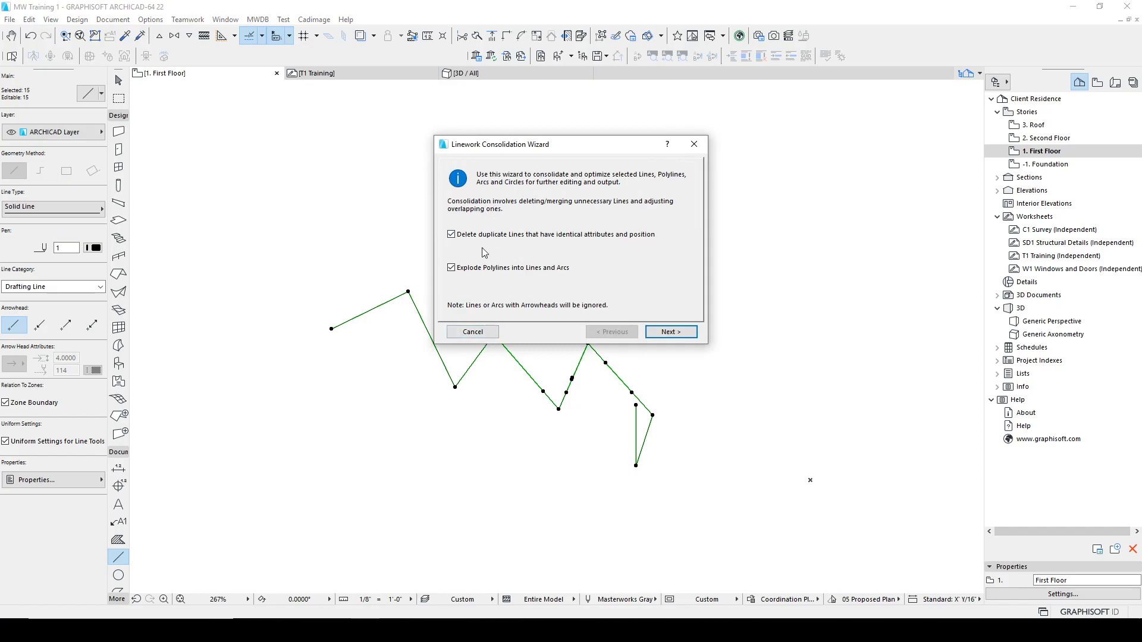
click(676, 332)
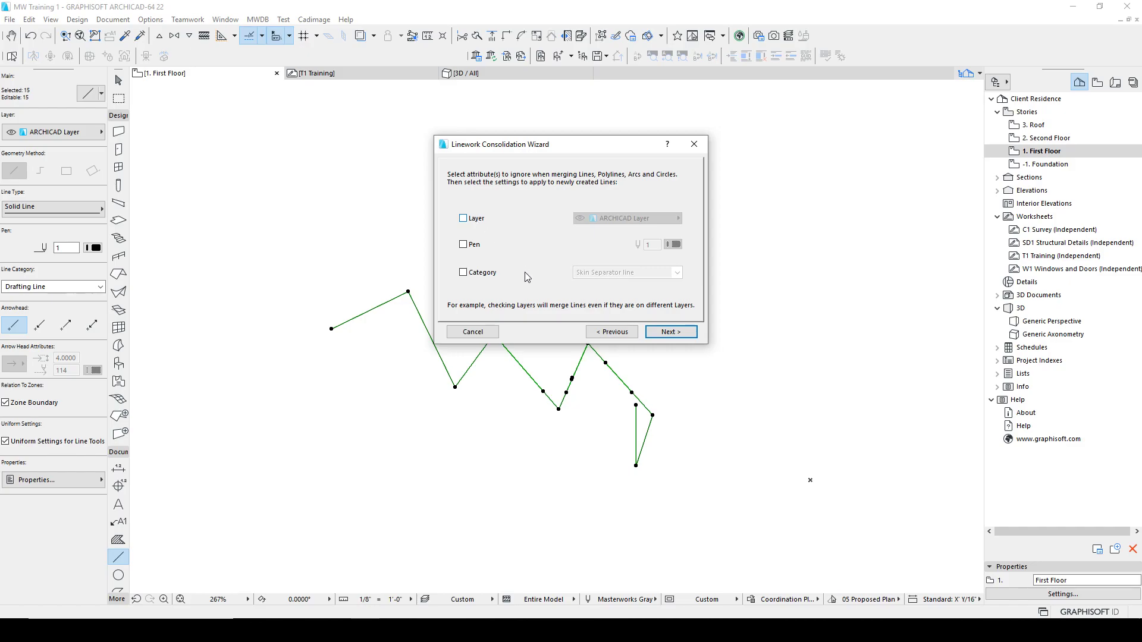
click(664, 333)
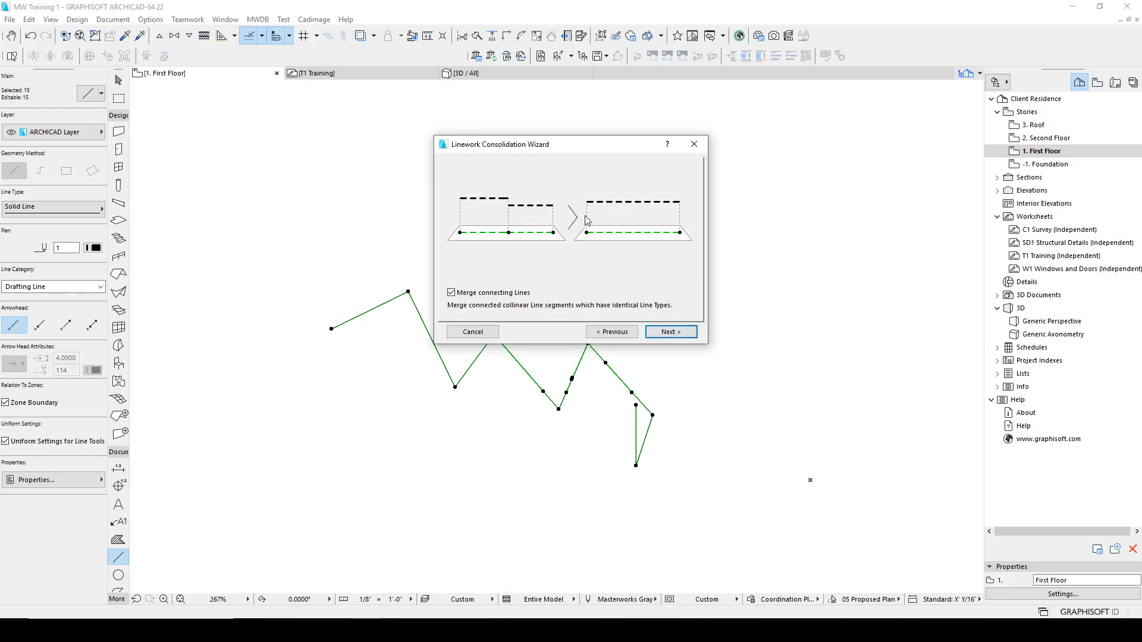
click(669, 332)
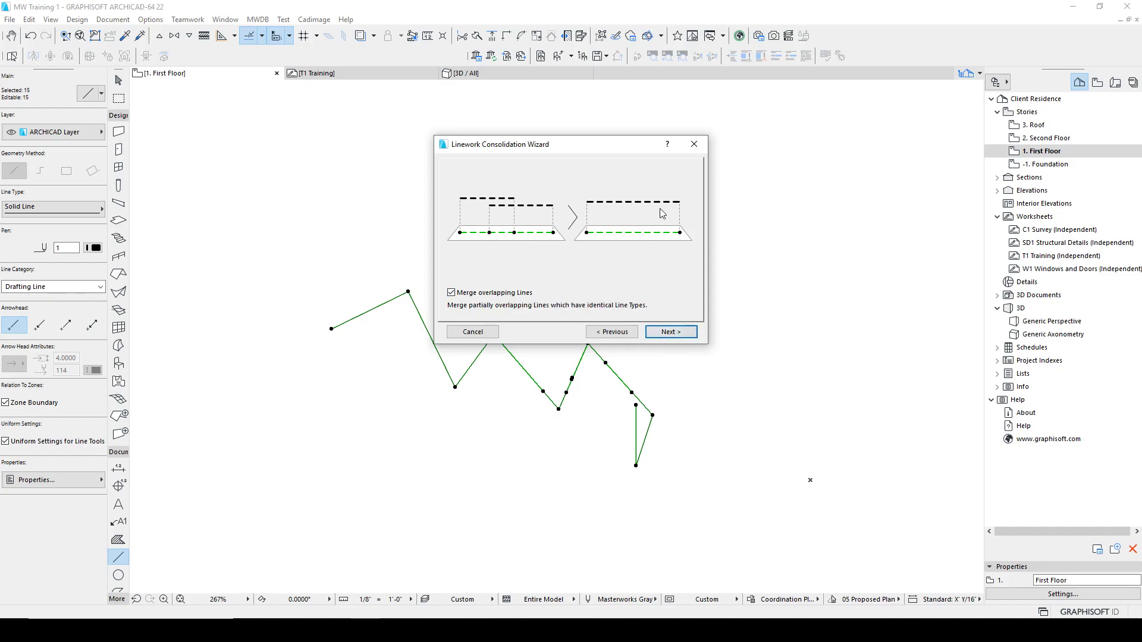
click(666, 333)
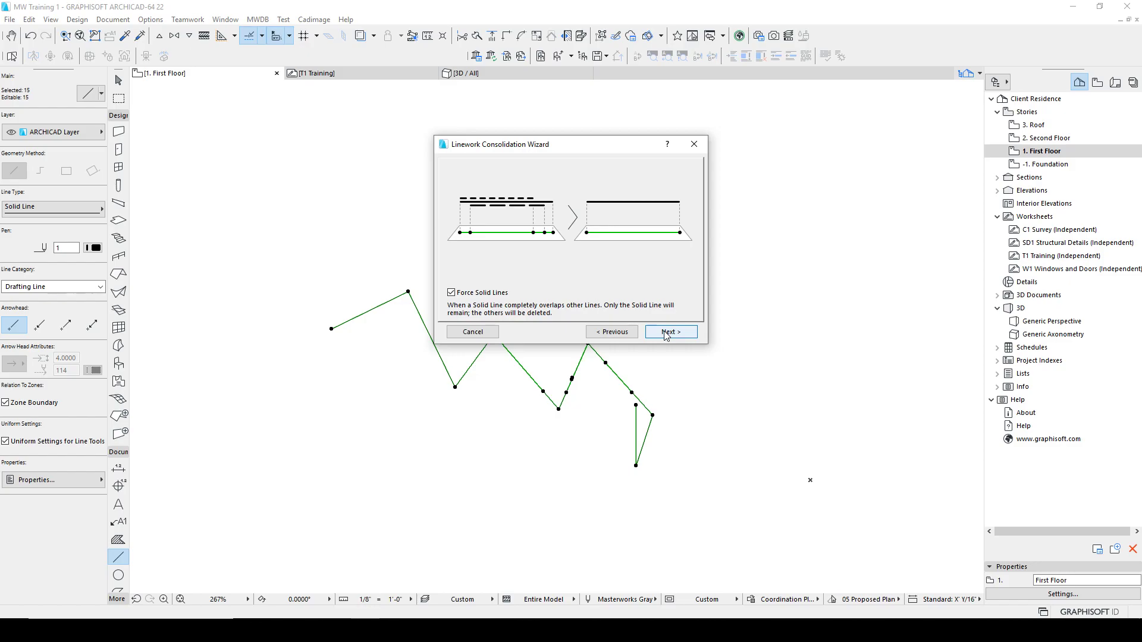
click(666, 333)
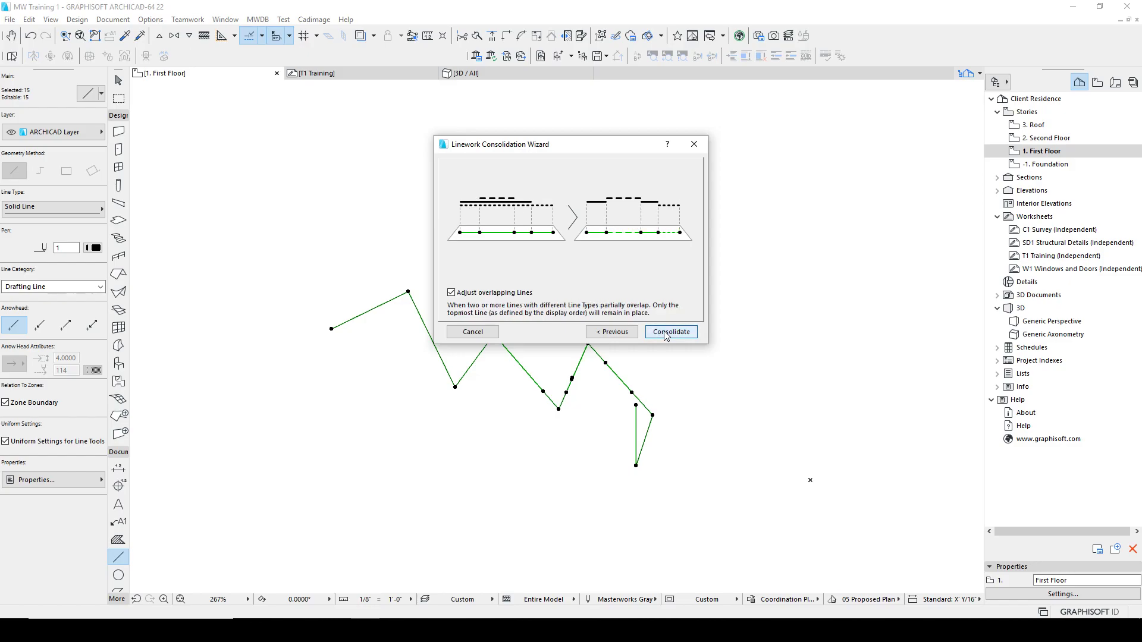
click(667, 333)
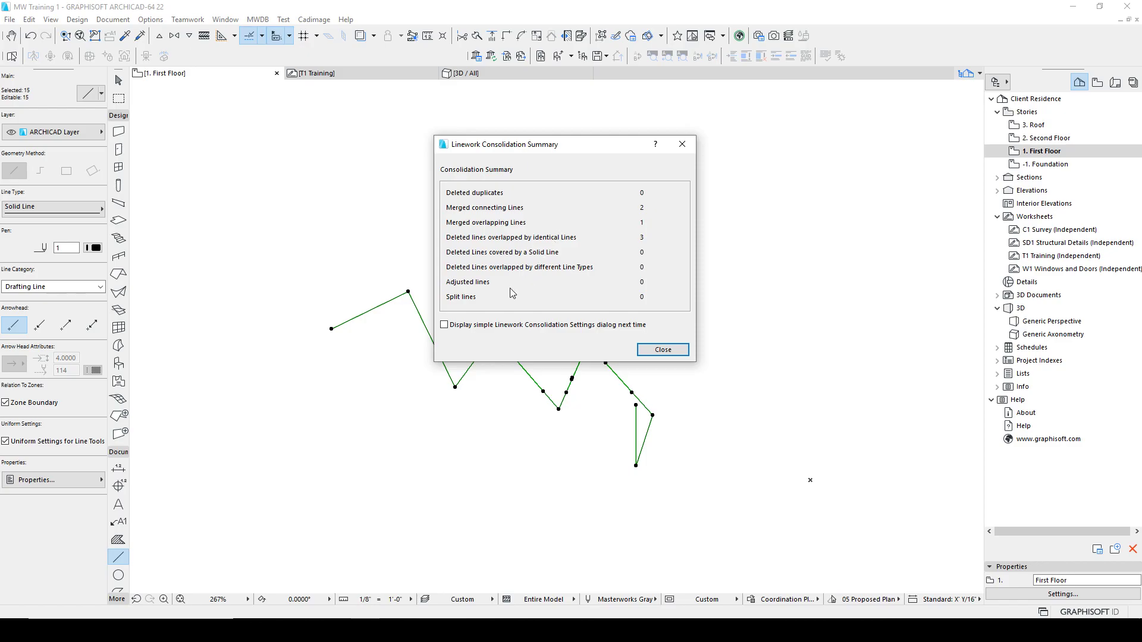
click(663, 350)
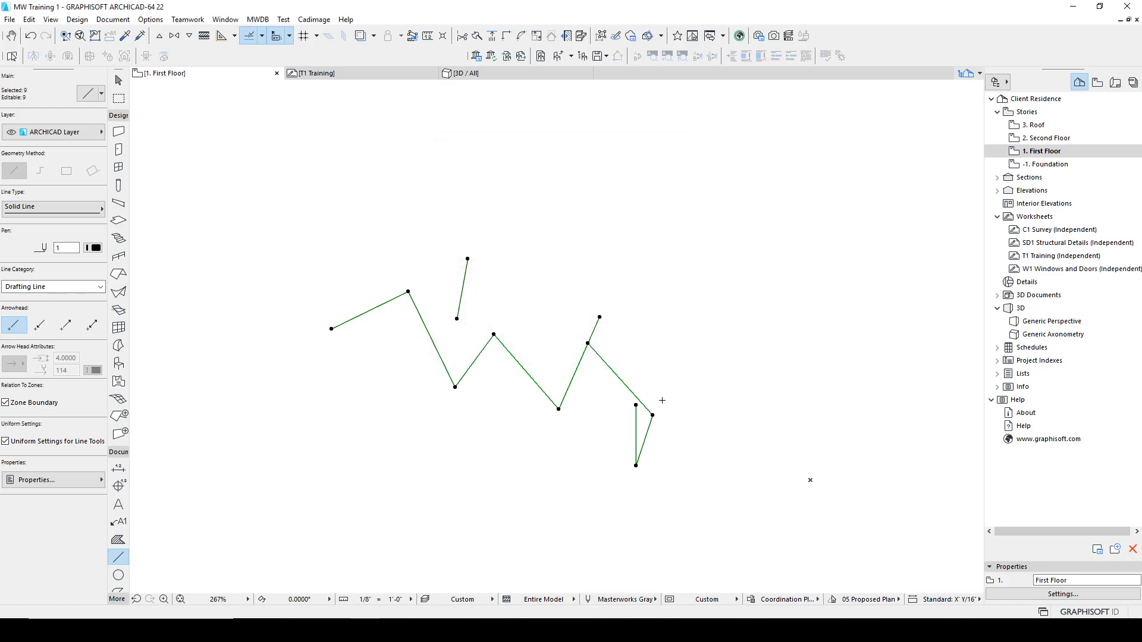
key(Escape)
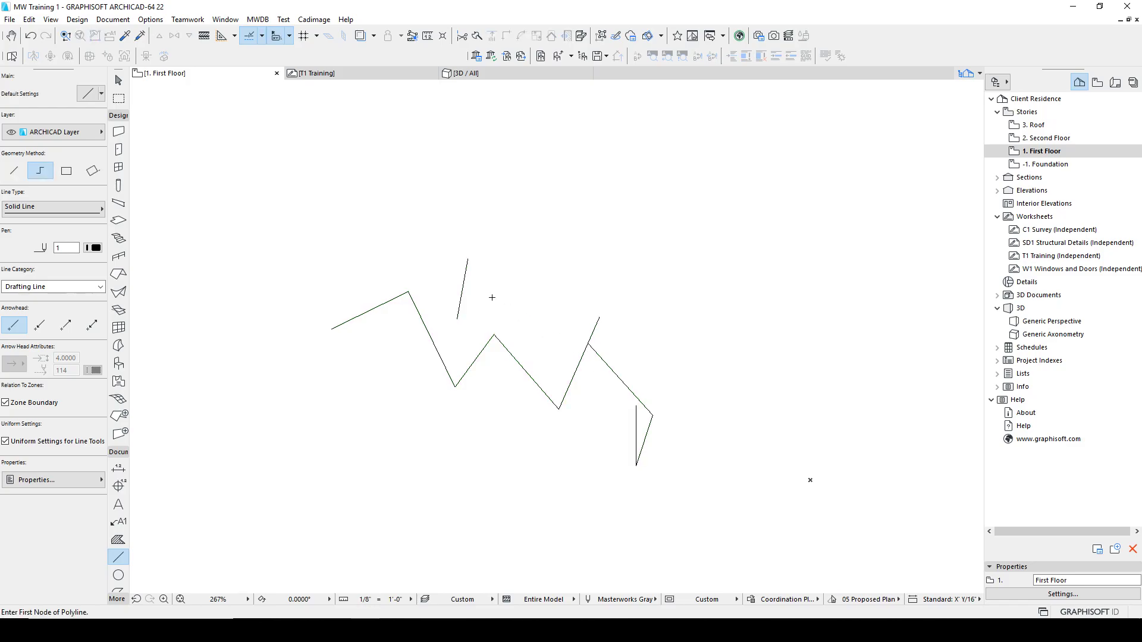
Step: Draw three overlapping rectangular fills above the lines with the Fill tool
click(118, 539)
click(285, 266)
click(360, 147)
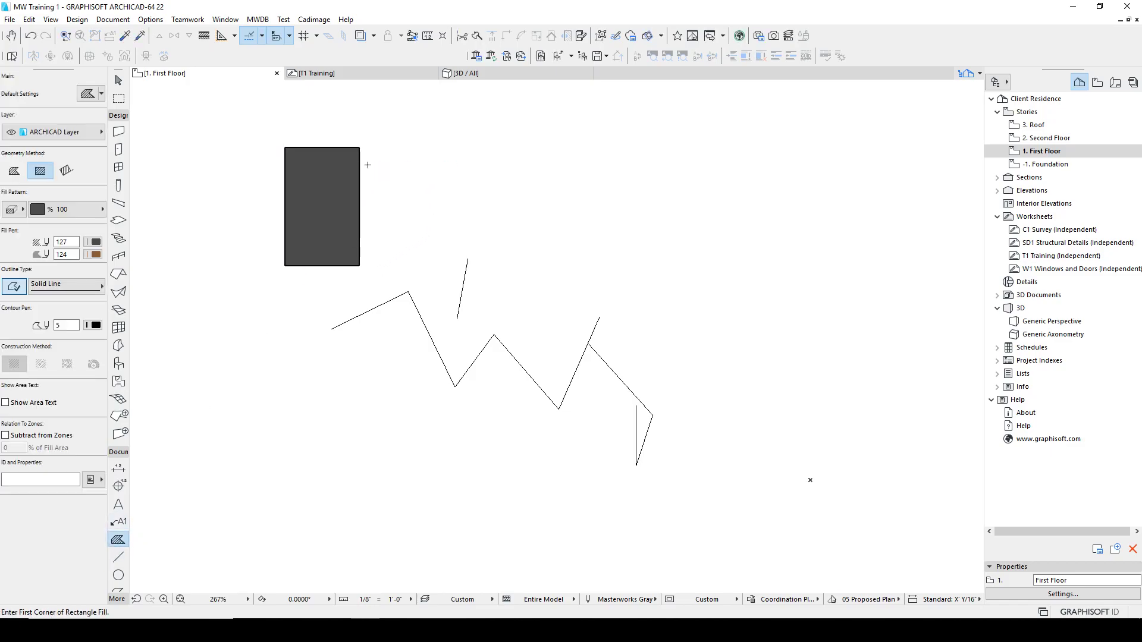
click(344, 212)
click(408, 122)
click(393, 248)
click(500, 162)
Step: Select the three fills and merge them with Fill Consolidation using its default settings
shift+click(474, 214)
shift+click(345, 167)
shift+click(334, 176)
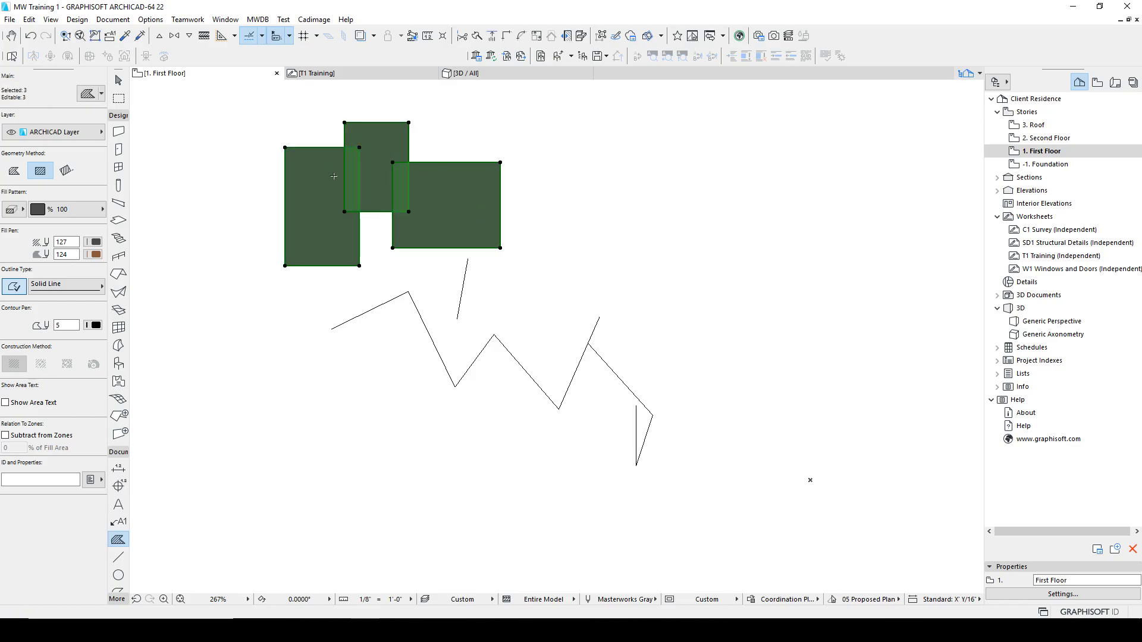
middle_drag(424, 256, 452, 307)
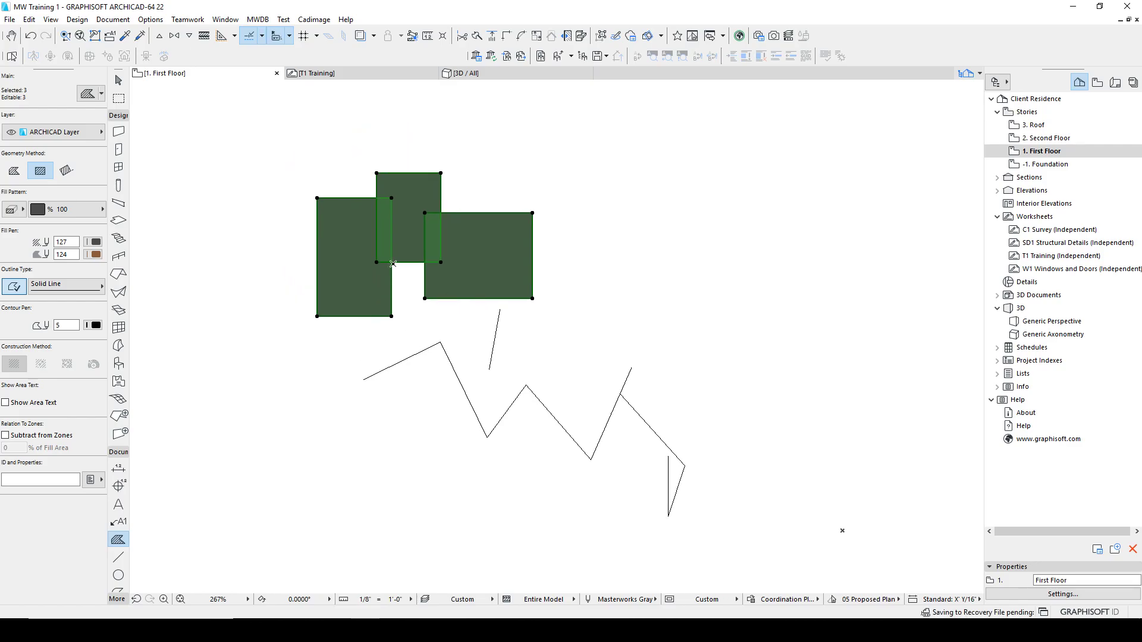
click(29, 19)
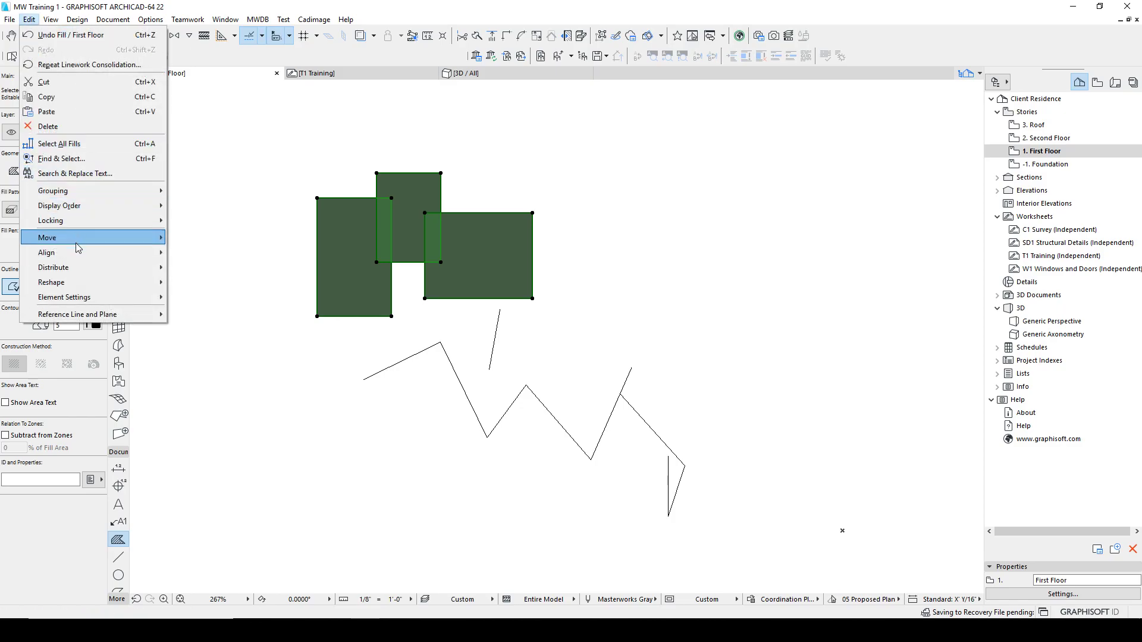
mouse_move(61, 284)
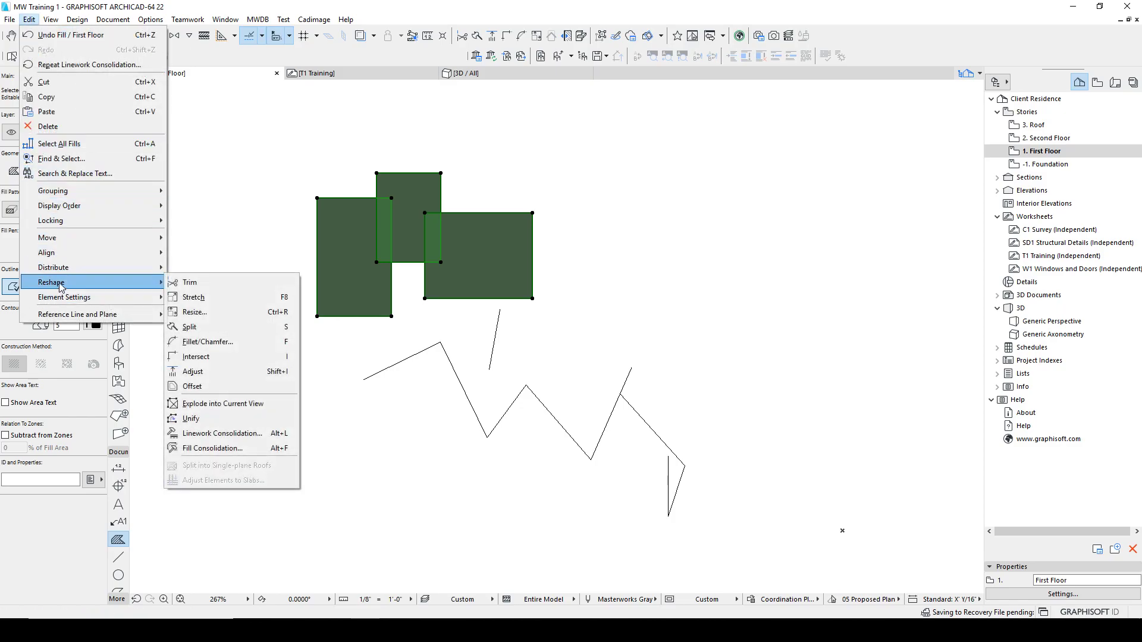
click(234, 450)
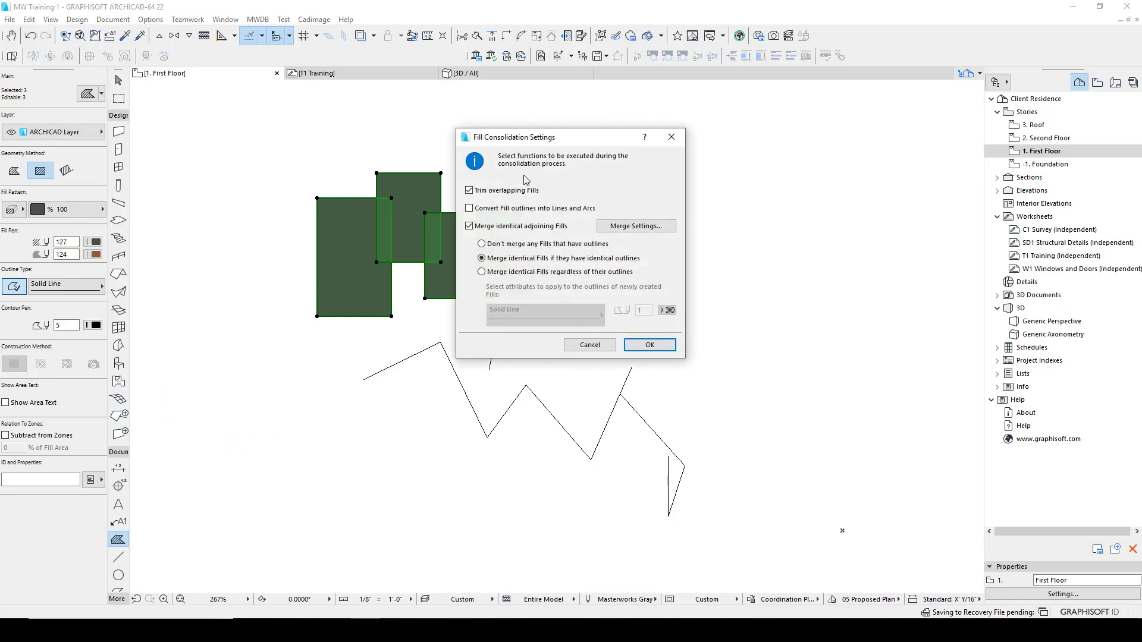
click(646, 344)
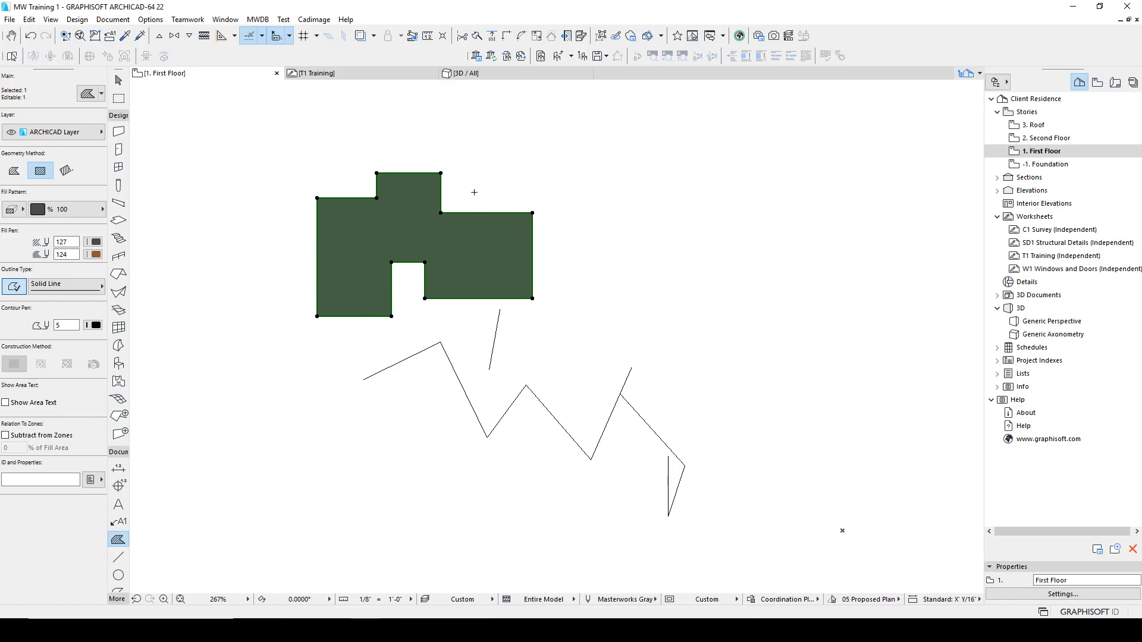
key(Escape)
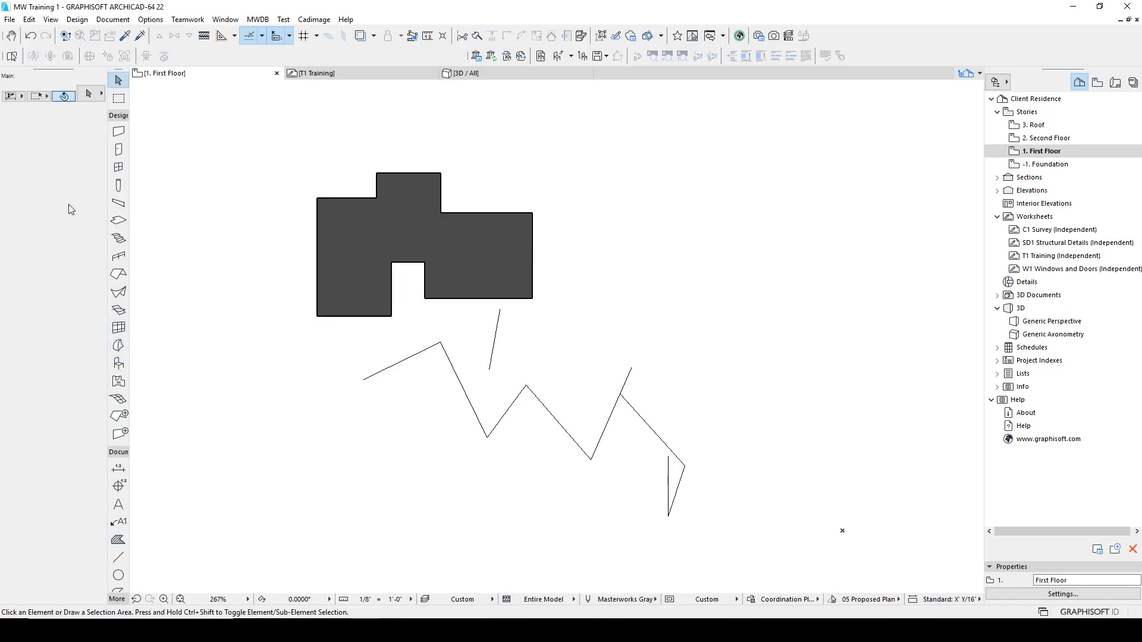
click(29, 20)
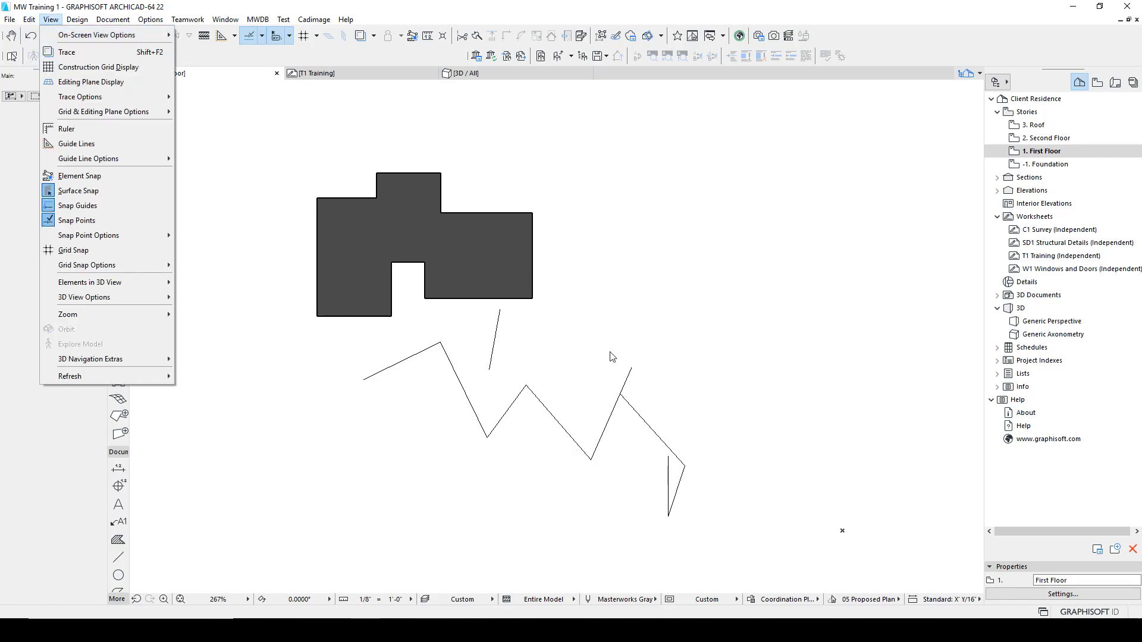
key(Escape)
key(Escape)
Step: Draw a second zigzag polyline with the Line tool to the right of the fill
key(l)
click(615, 326)
click(663, 241)
click(732, 308)
click(755, 218)
click(851, 334)
click(862, 244)
double_click(913, 351)
Step: Select the right-hand zigzag lines and apply Unify to join them
shift+drag(901, 287, 610, 198)
click(29, 19)
mouse_move(57, 282)
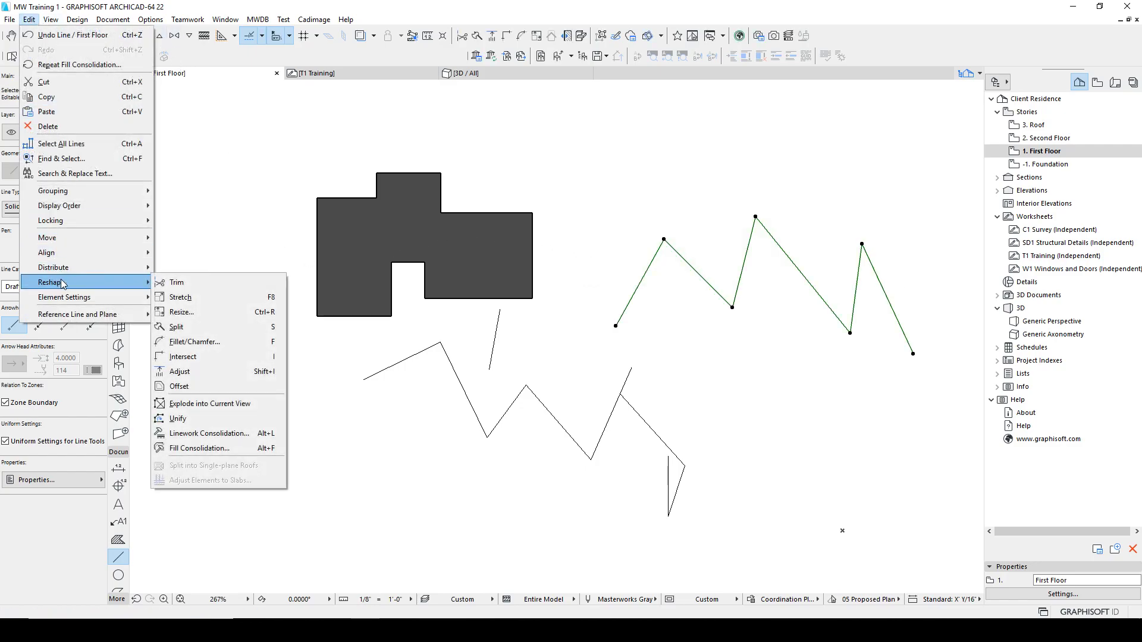
click(196, 418)
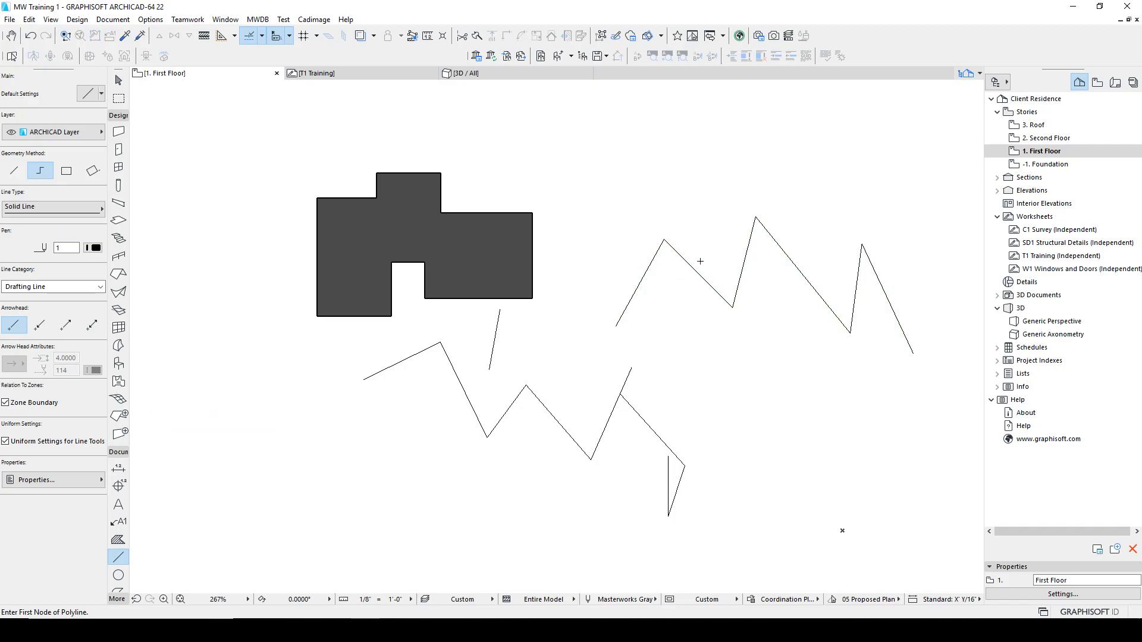
shift+click(677, 258)
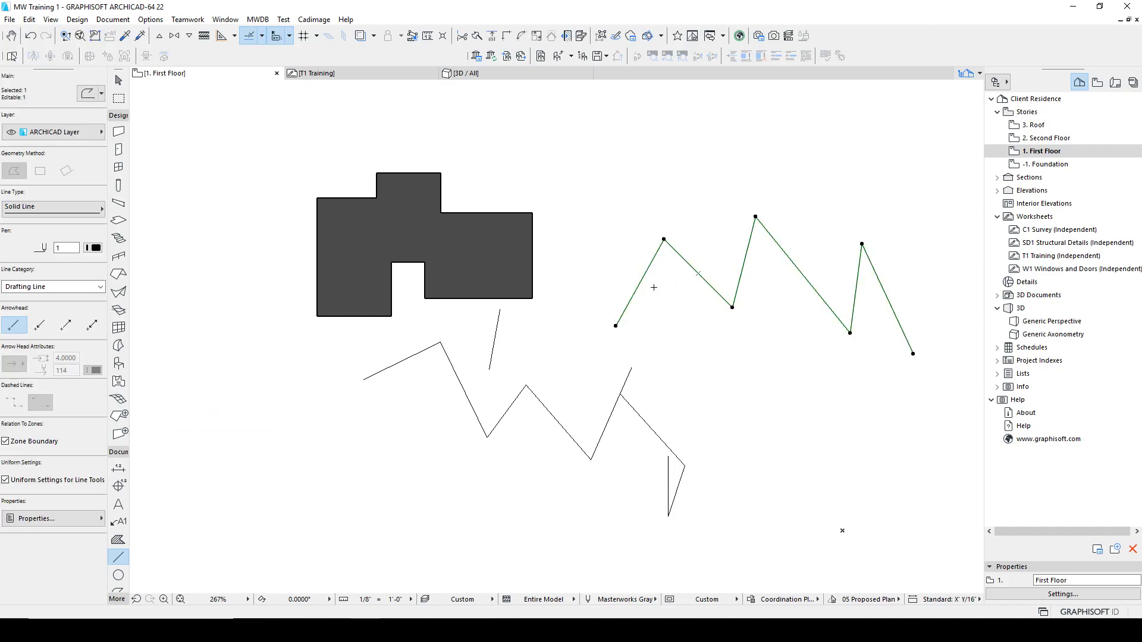
scroll(122, 547, down, 3)
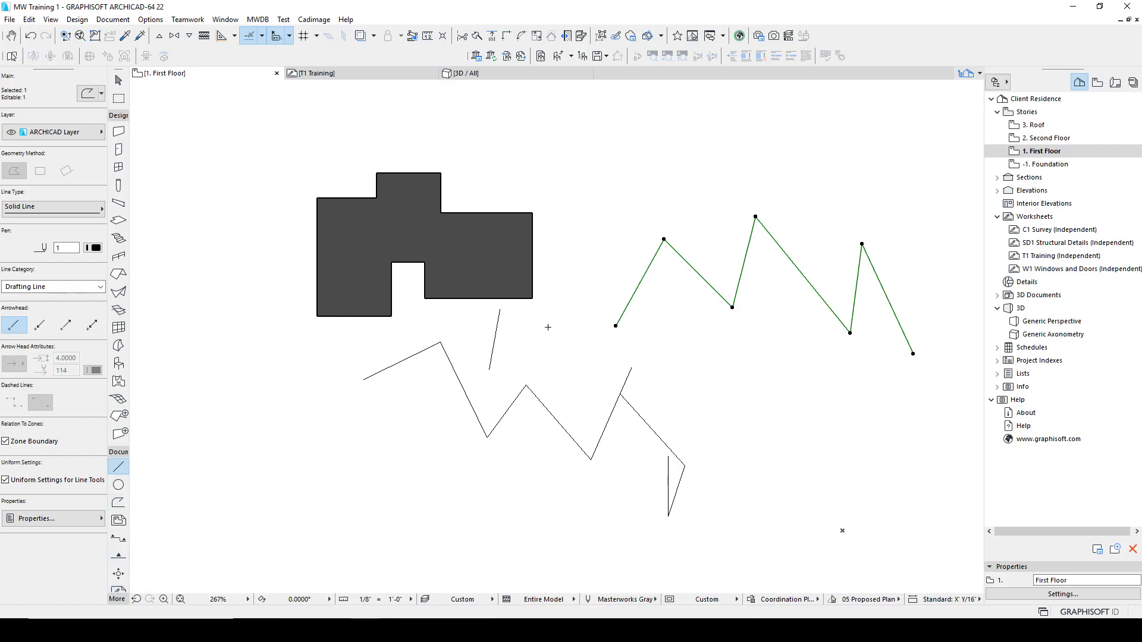
key(Escape)
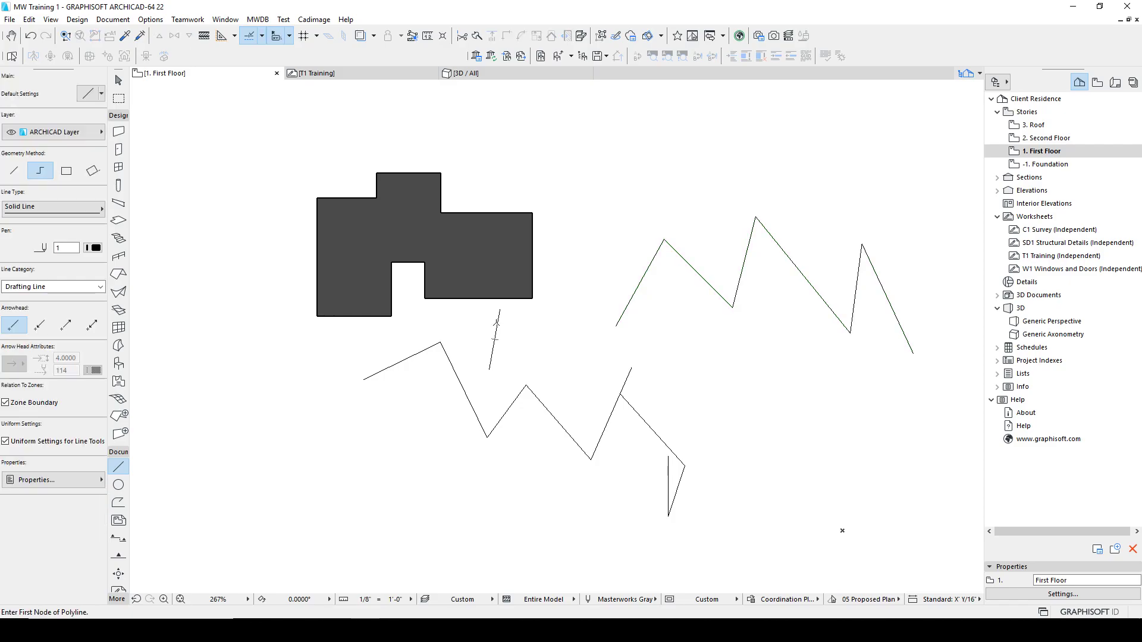
Step: Select the right-hand unified polyline, offset it slightly and move its end node up to the right
key(Escape)
click(449, 360)
click(431, 348)
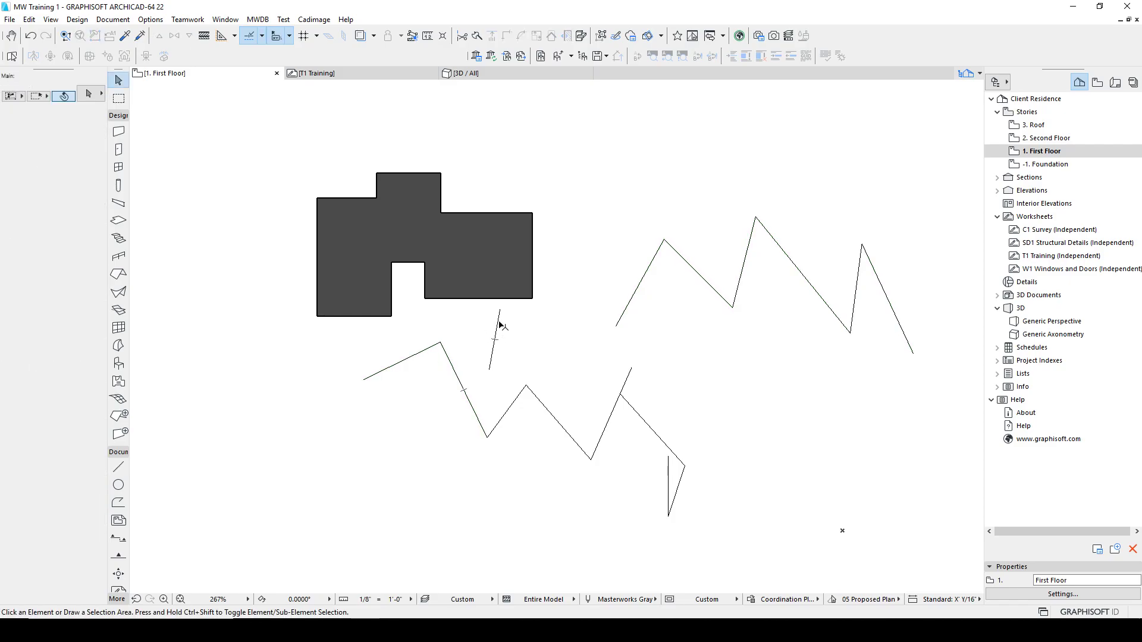
click(657, 267)
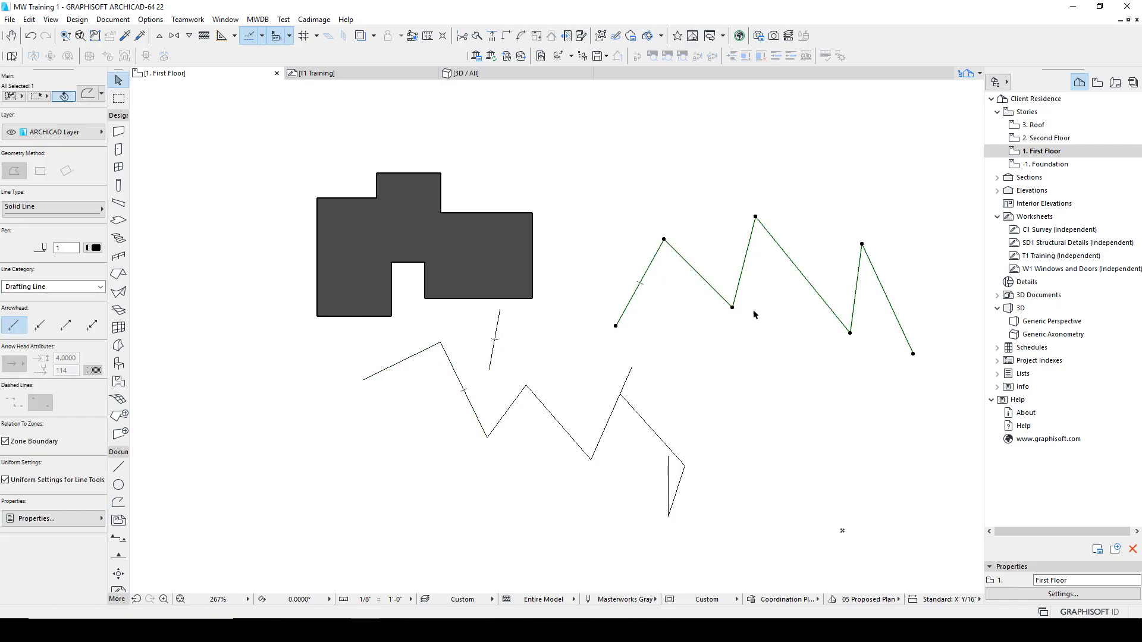
click(914, 354)
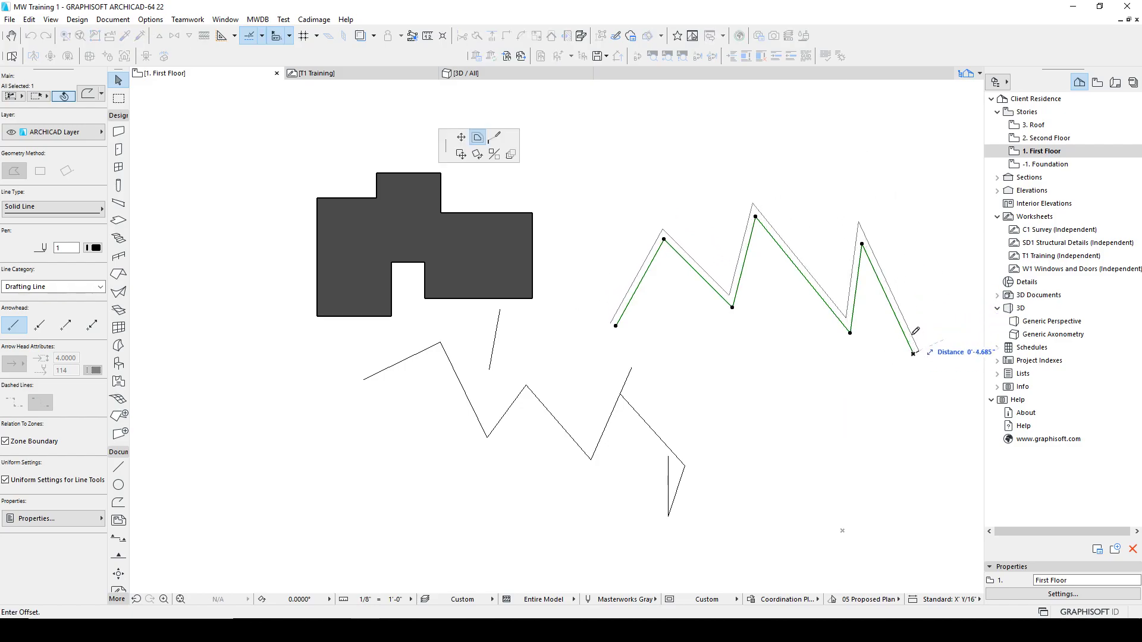
click(872, 240)
click(921, 350)
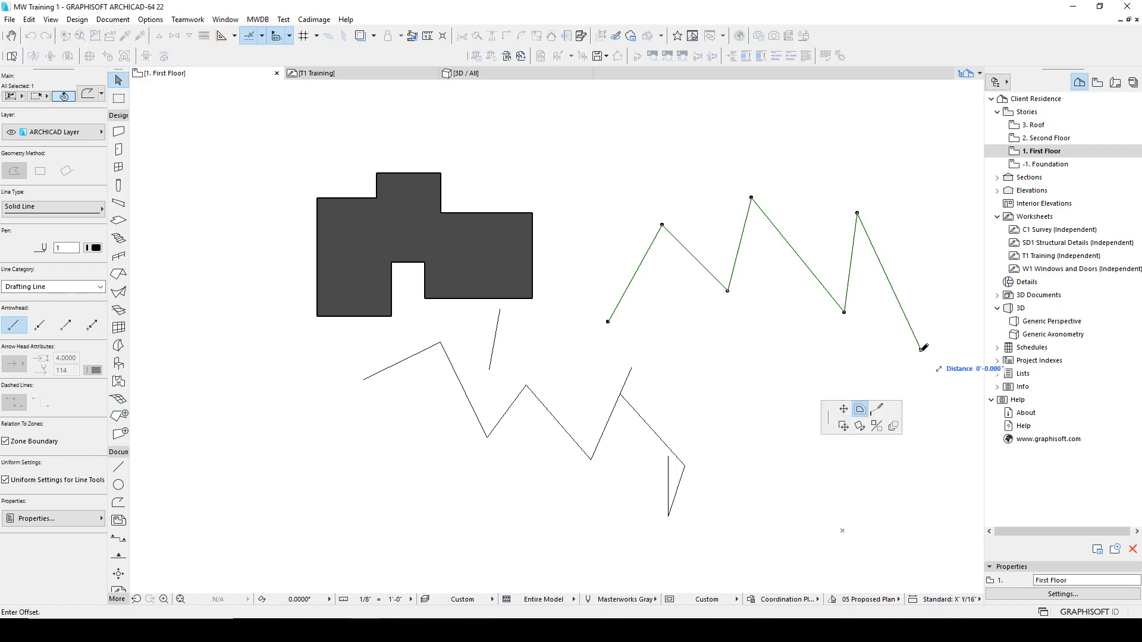
click(847, 412)
click(921, 213)
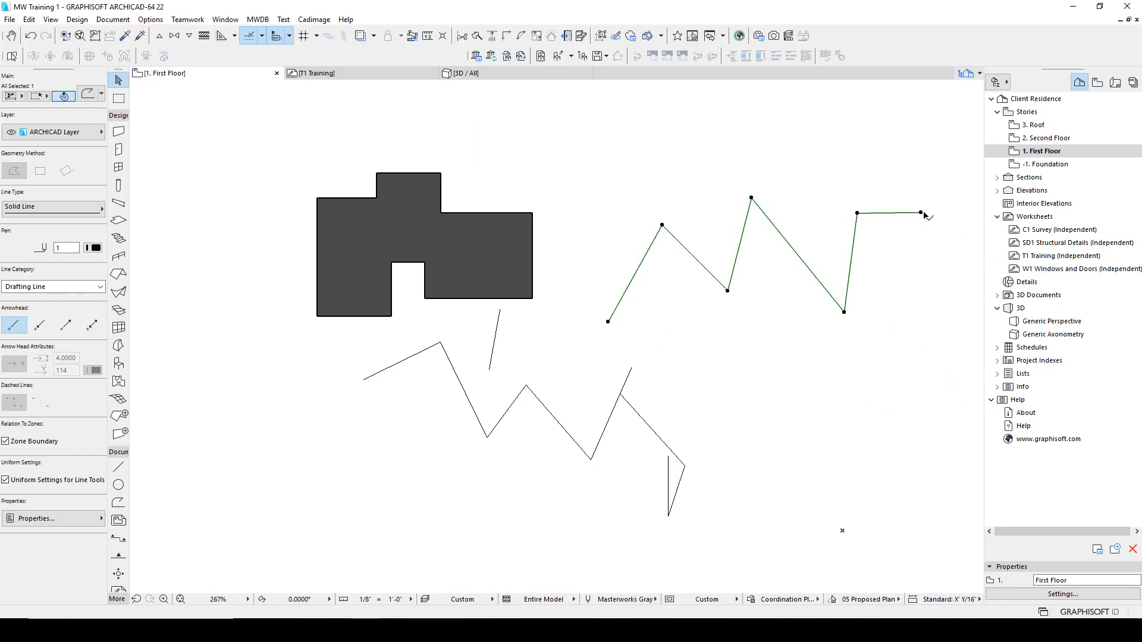
Step: Continue the polyline from its end node with new vertices around back to its start, forming a closed outline
click(920, 212)
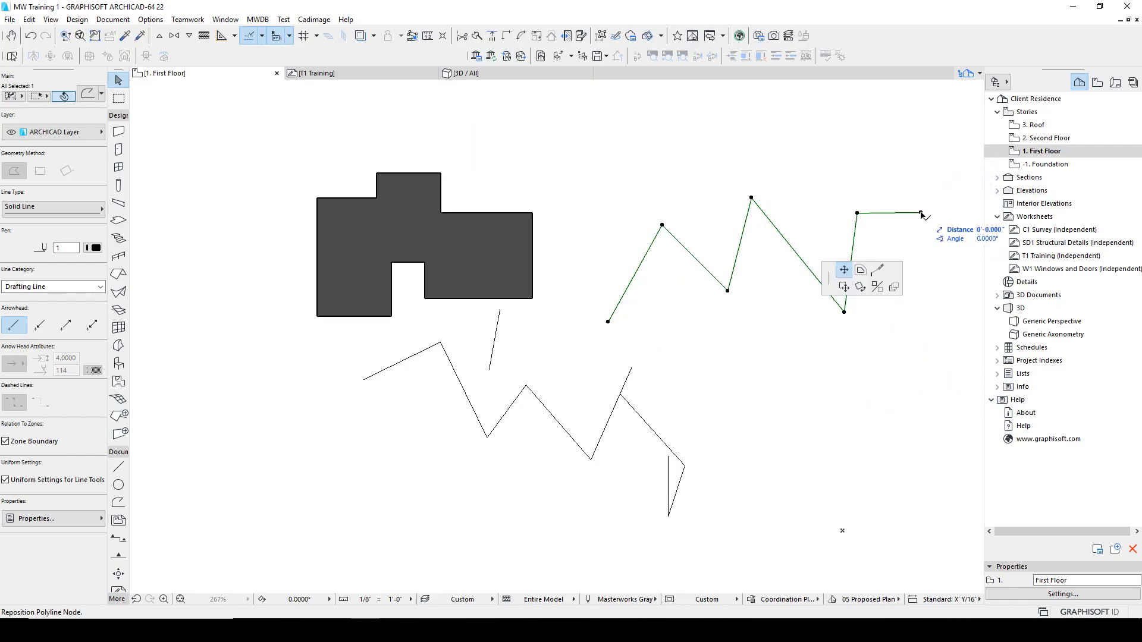
click(878, 270)
click(938, 303)
click(912, 352)
click(939, 429)
click(848, 410)
click(768, 373)
click(730, 434)
click(696, 338)
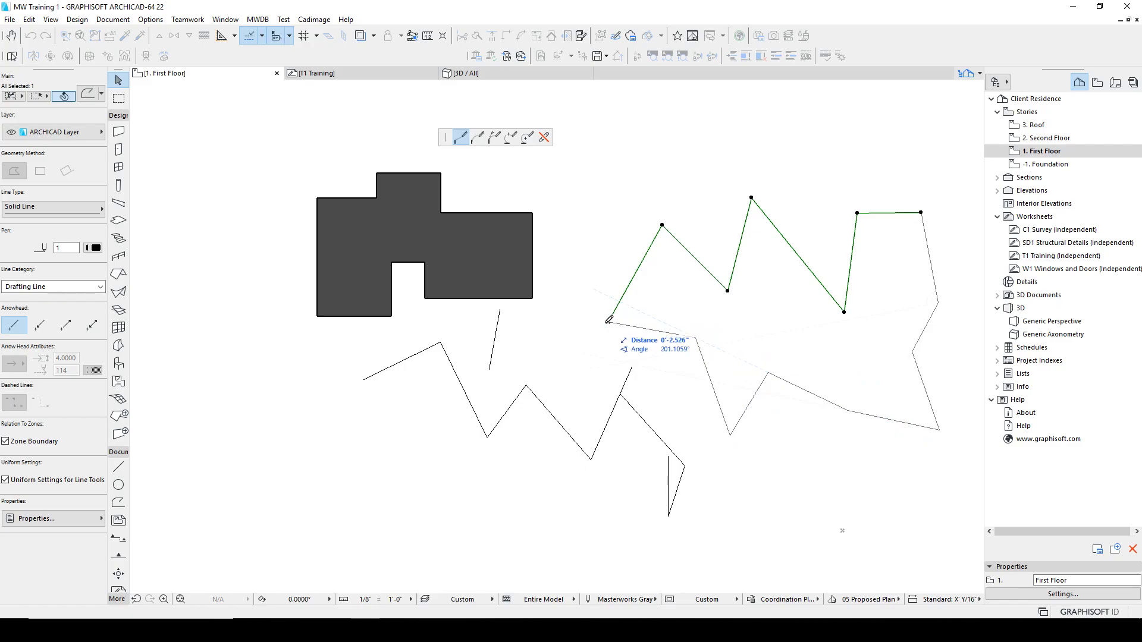
click(608, 322)
key(Escape)
drag(644, 252, 598, 332)
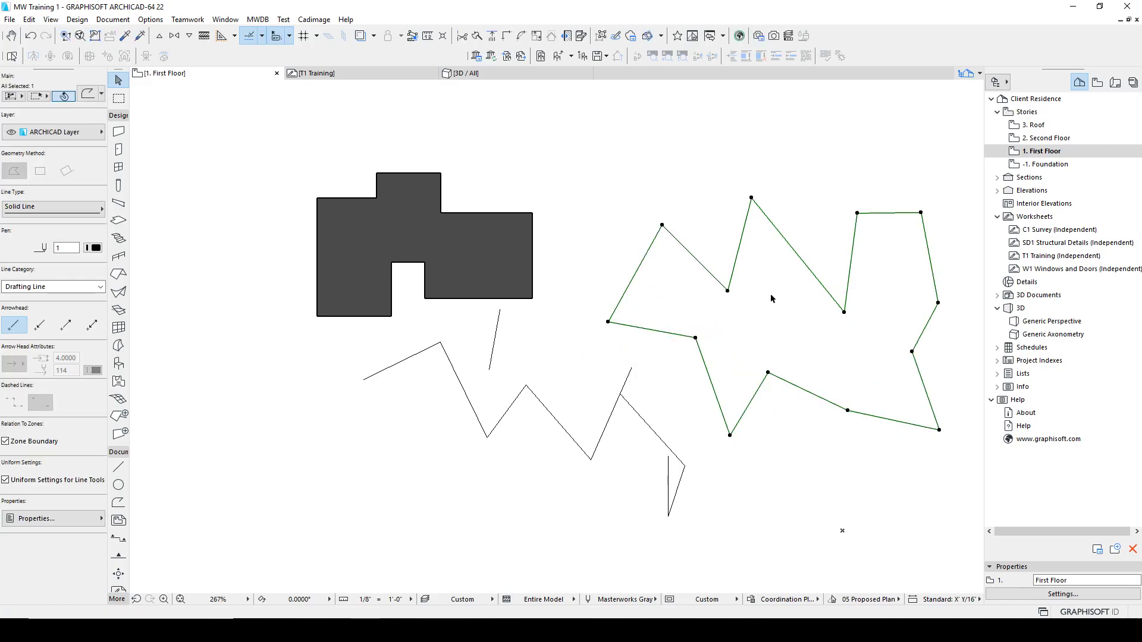
Step: Reshape the upper part of the closed outline by moving its nodes
click(844, 312)
click(823, 240)
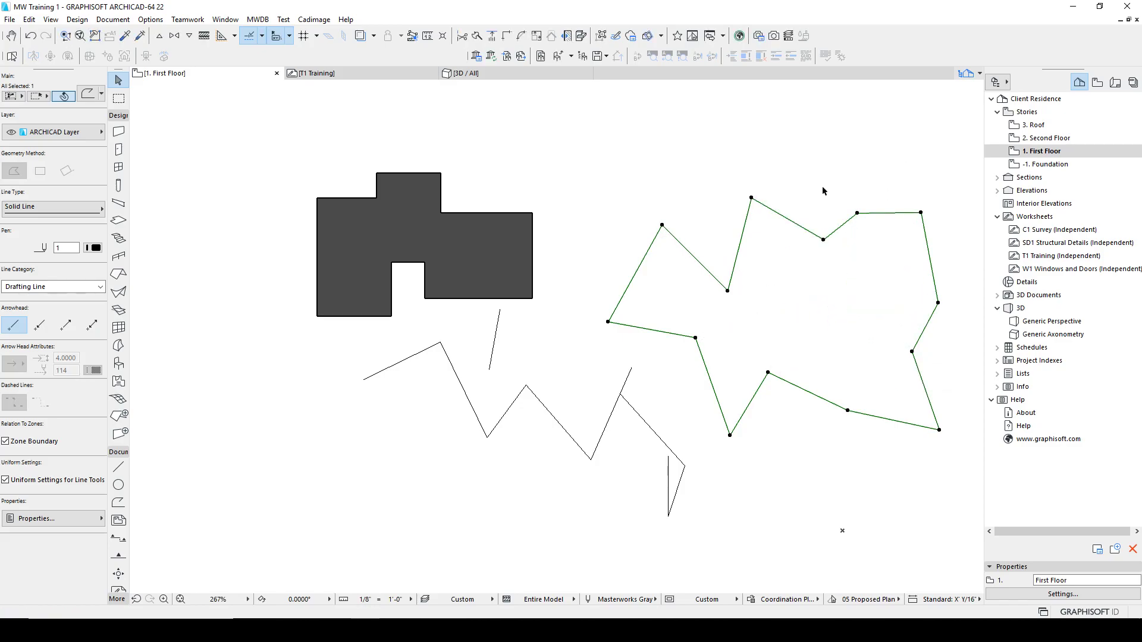
click(751, 197)
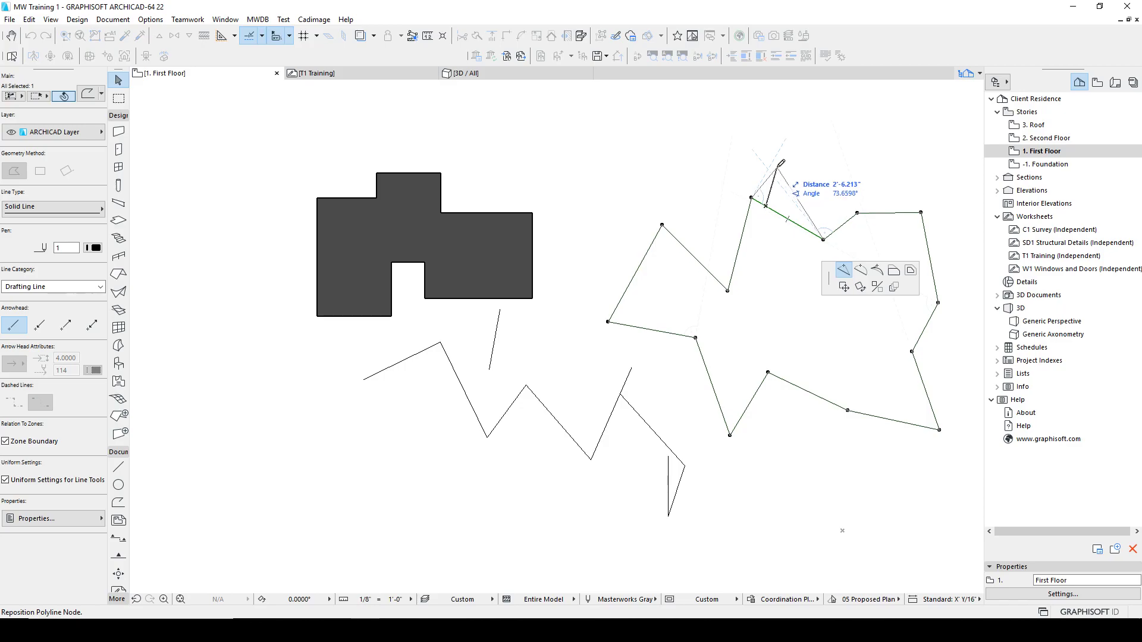
click(796, 167)
click(811, 186)
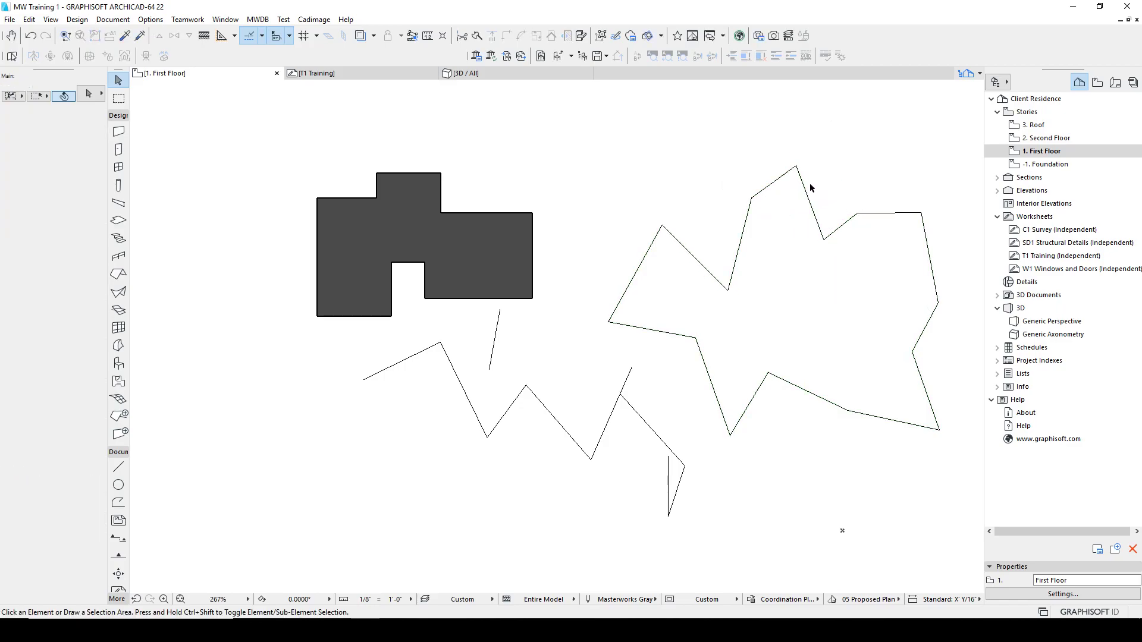
ctrl+click(809, 191)
click(826, 242)
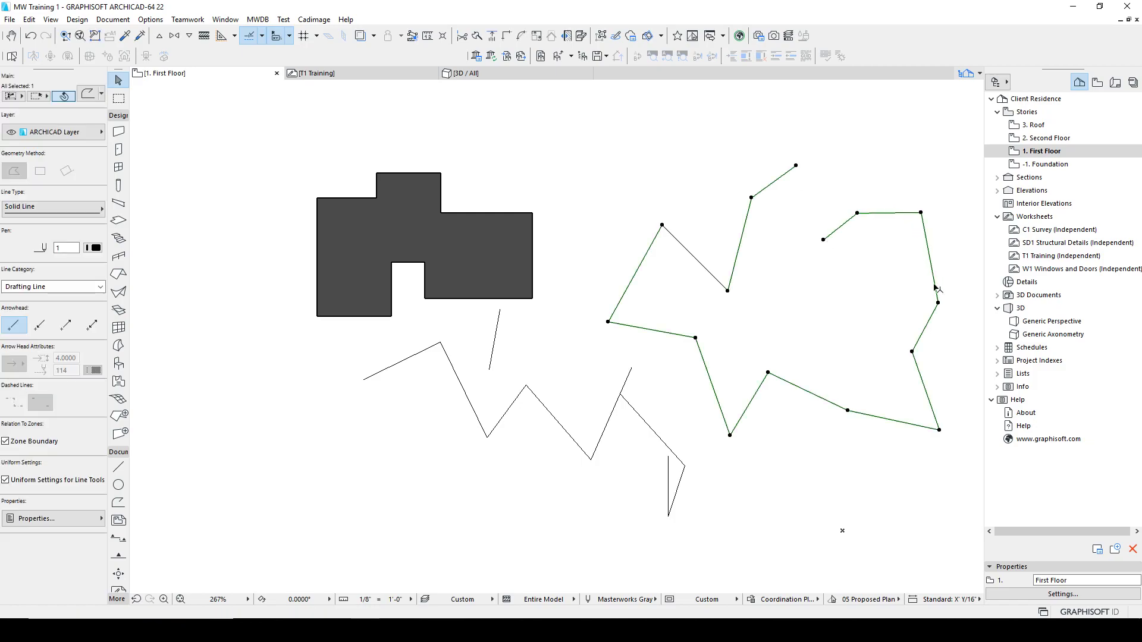
Step: Move the outline's lower node downward and remove the extra top node
click(848, 411)
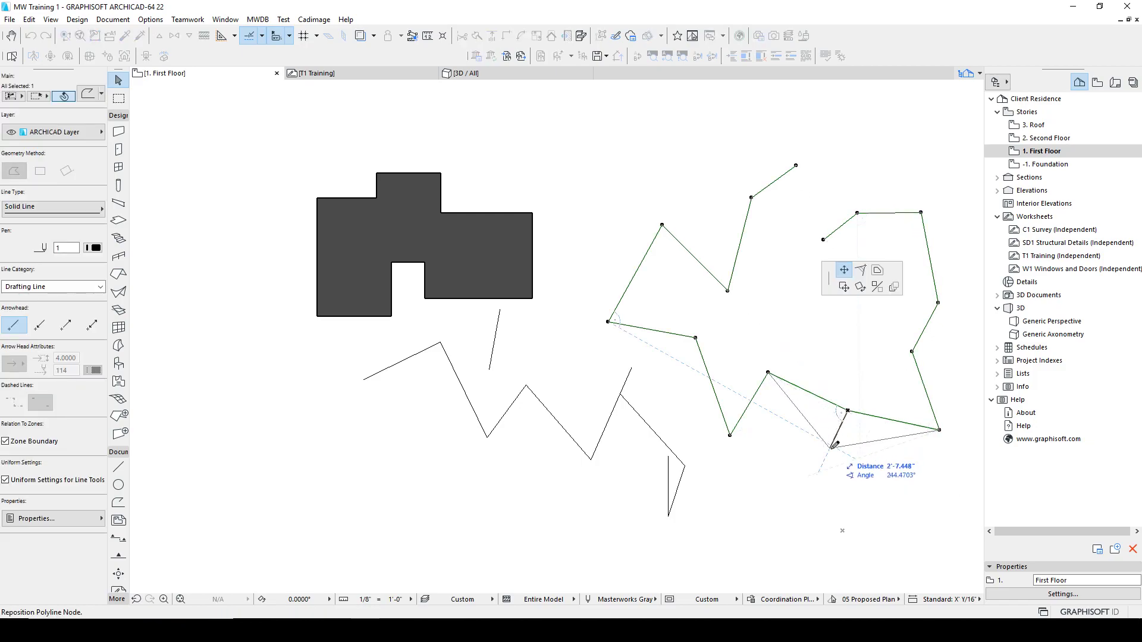
click(830, 449)
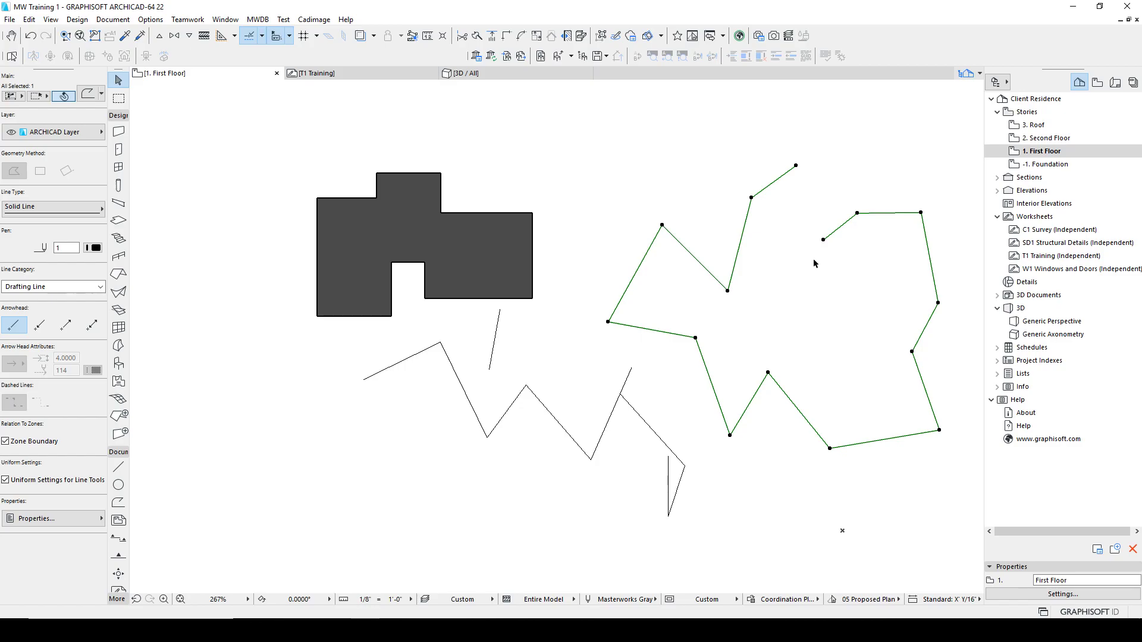
click(795, 168)
click(823, 239)
click(848, 192)
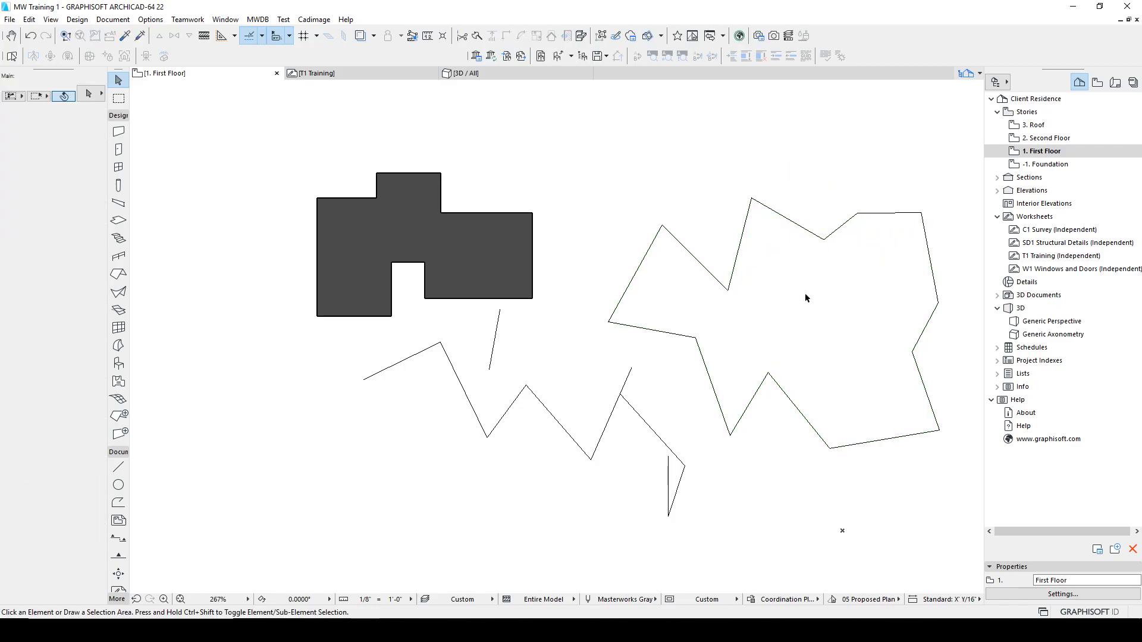
Step: Select the outline and the left zigzag's last segment and set their line type to Sheet Module
click(628, 377)
click(635, 326)
shift+drag(646, 379, 590, 304)
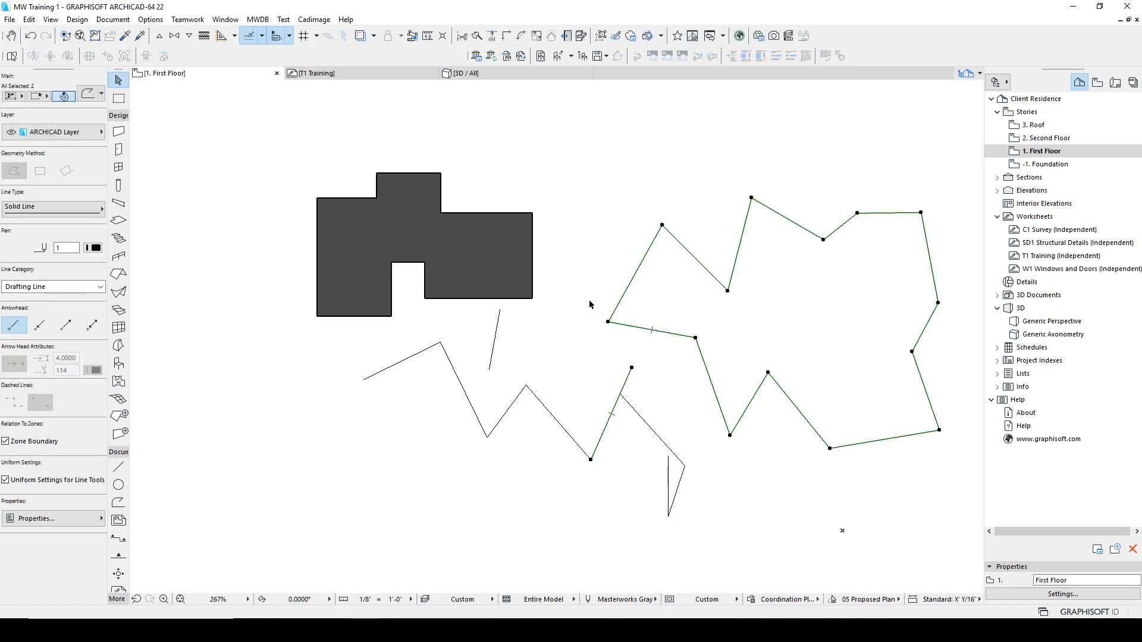
click(53, 207)
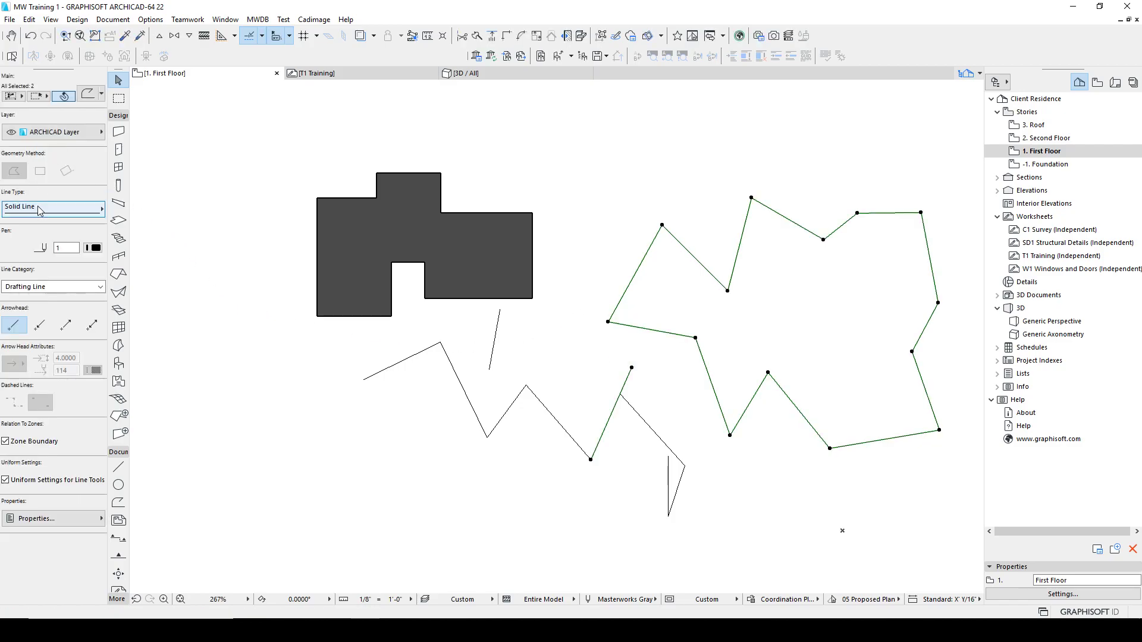
click(153, 203)
click(615, 175)
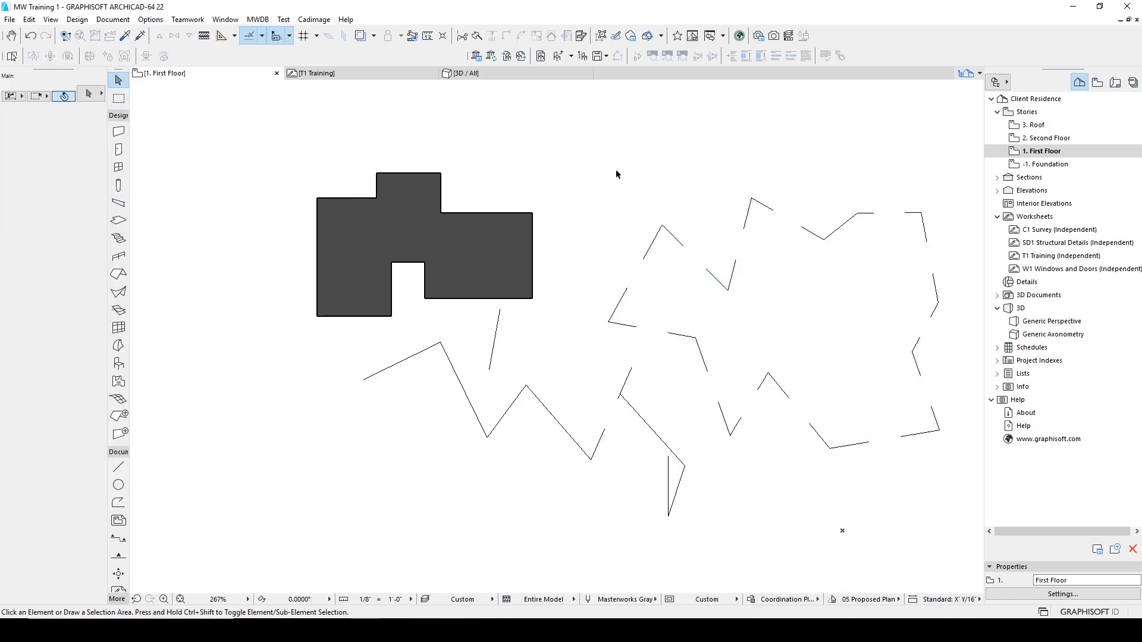
Step: Select the left zigzag's segments together with the dashed segment and join them with Unify
click(631, 371)
click(638, 353)
click(628, 376)
click(669, 386)
click(631, 326)
click(605, 248)
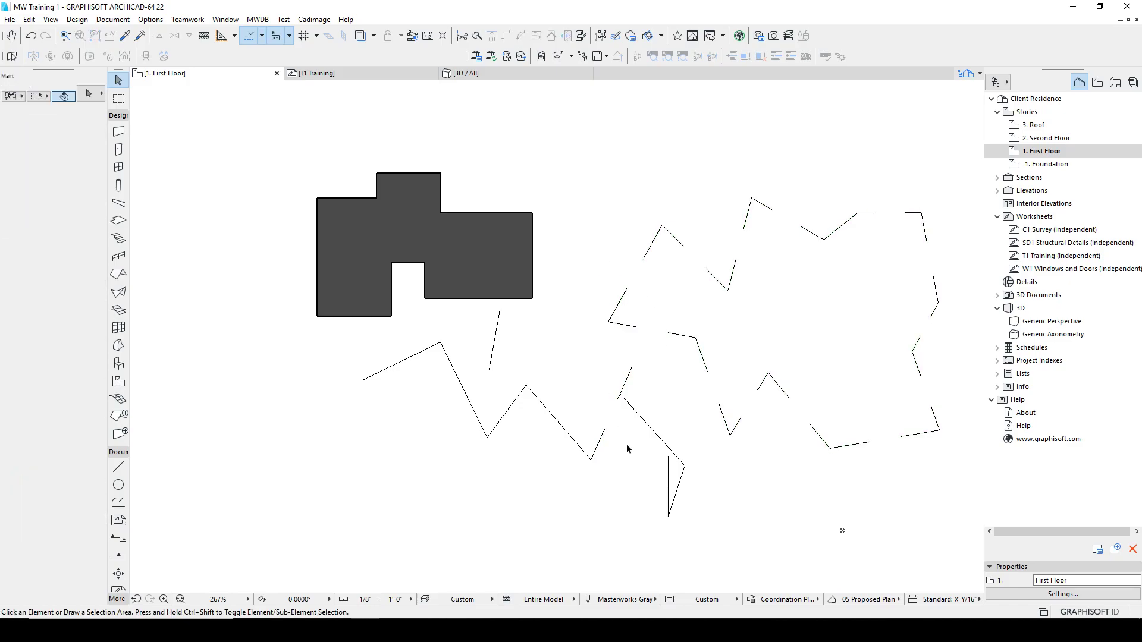
click(669, 333)
click(626, 383)
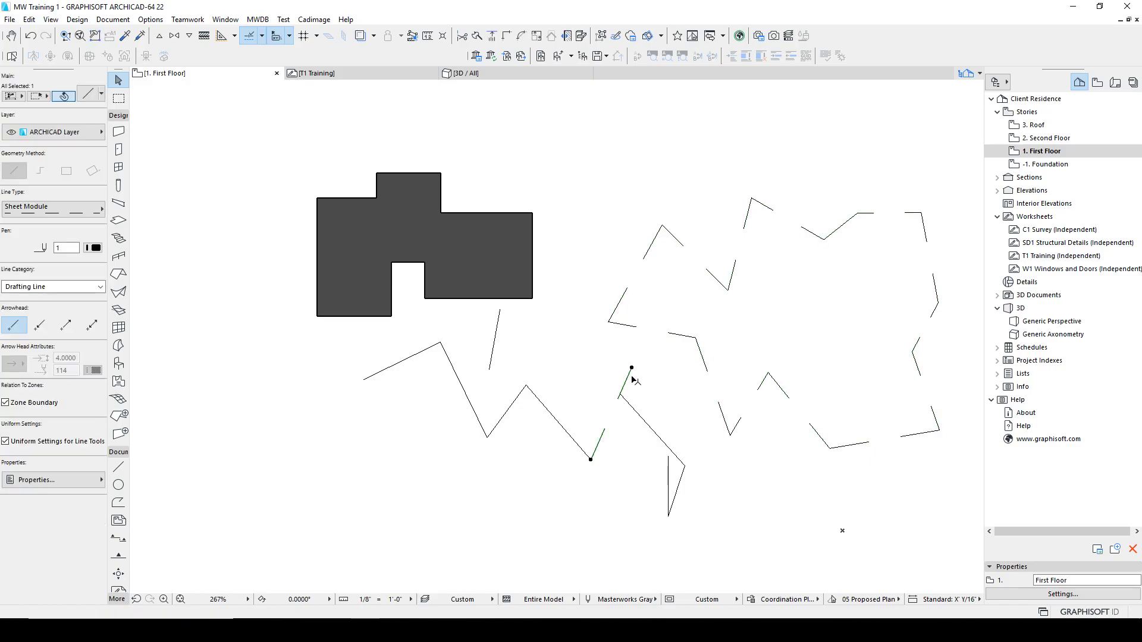
click(559, 423)
click(357, 335)
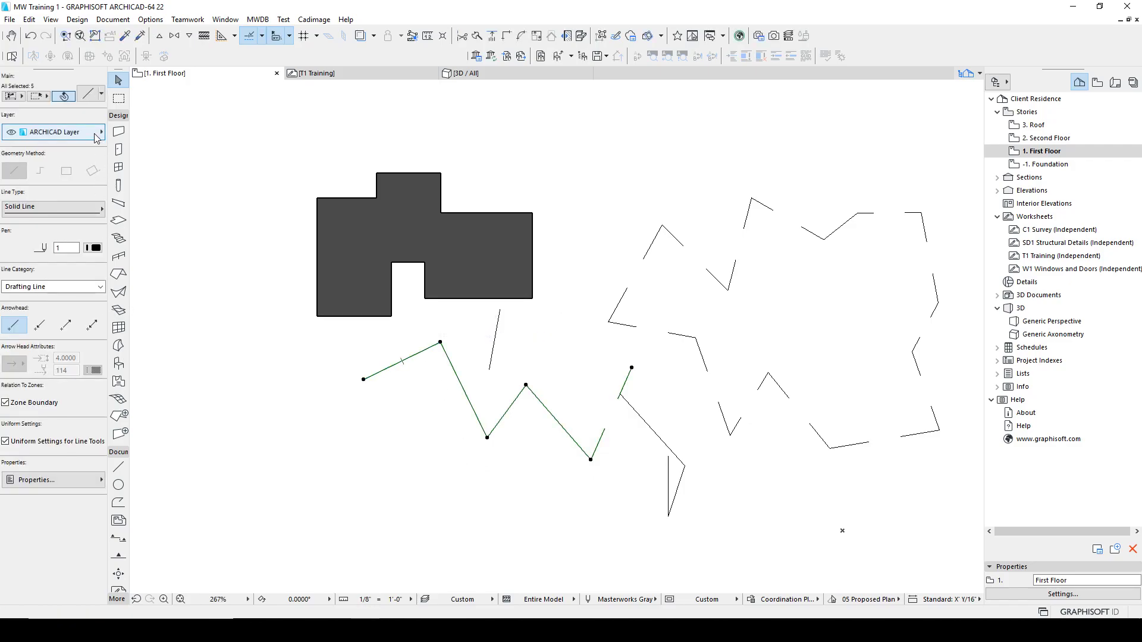
click(29, 19)
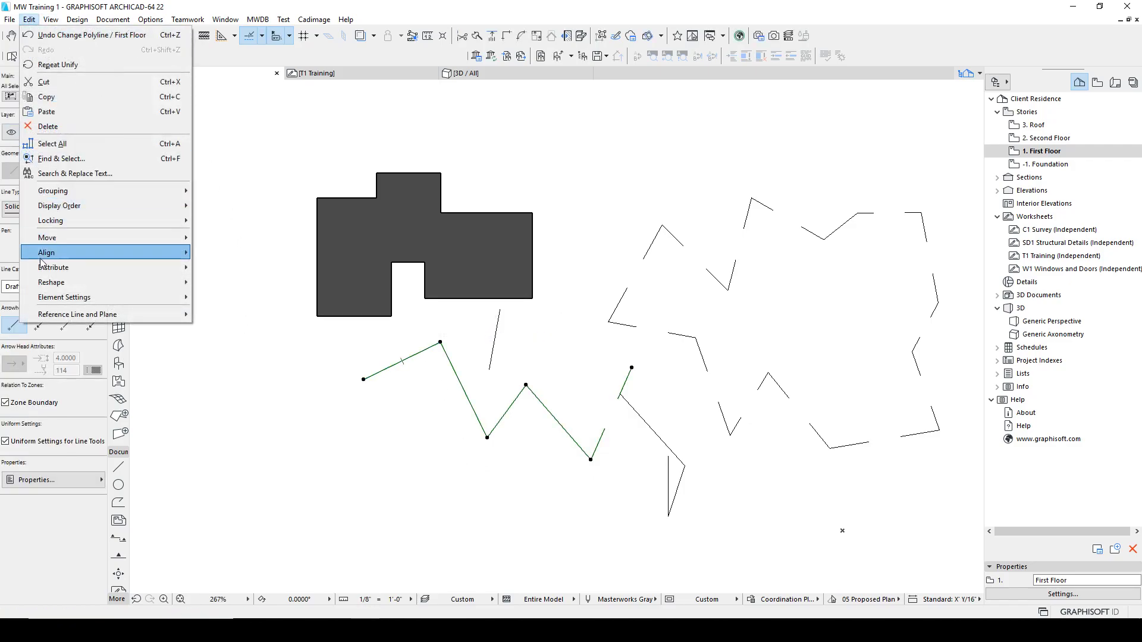
mouse_move(54, 286)
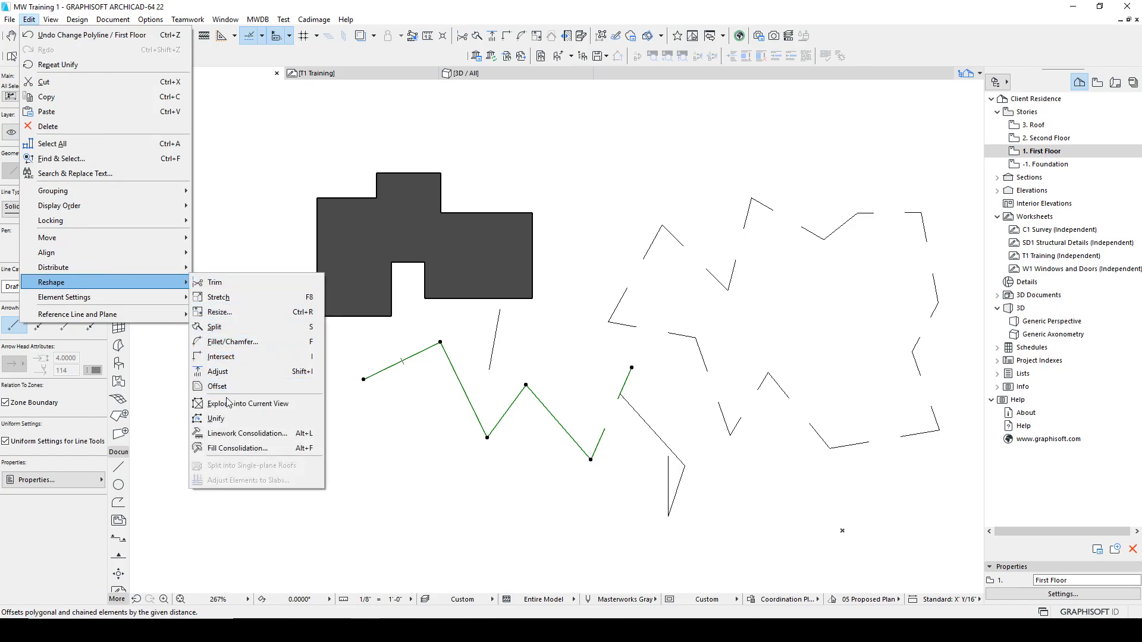
click(216, 418)
Step: Select the unified left polyline and inspect its middle node
click(626, 383)
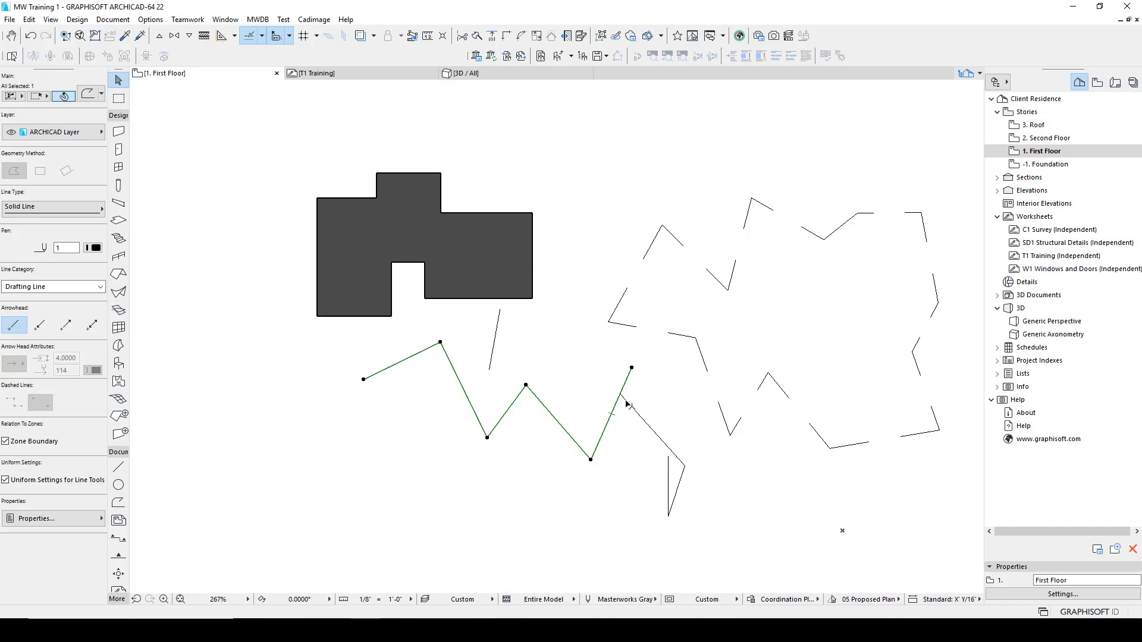
click(526, 385)
click(526, 384)
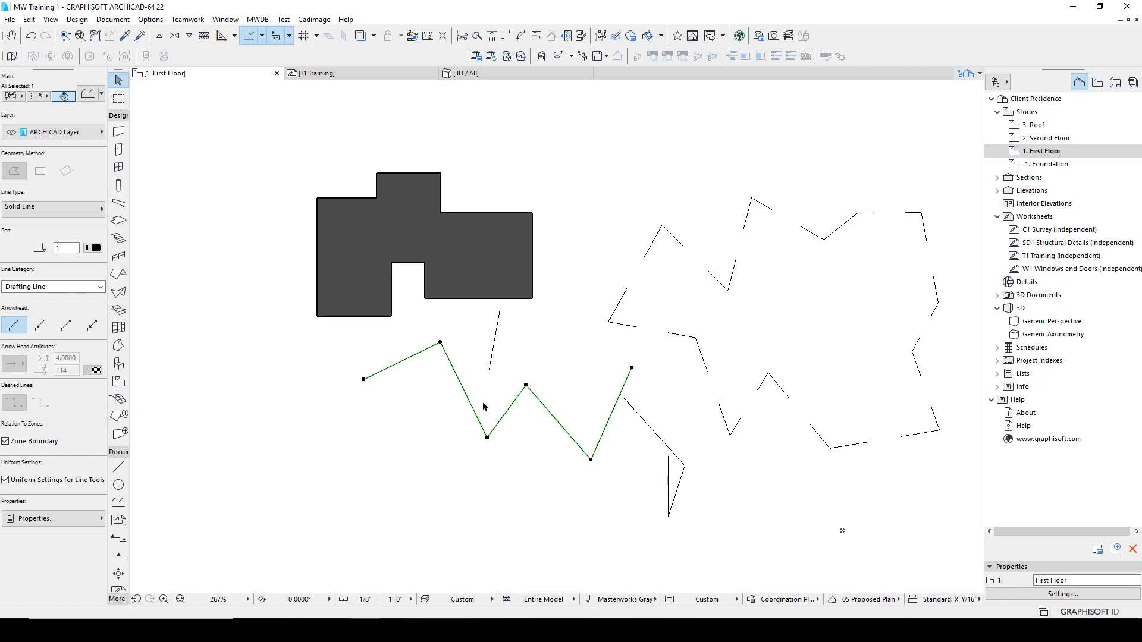
key(Escape)
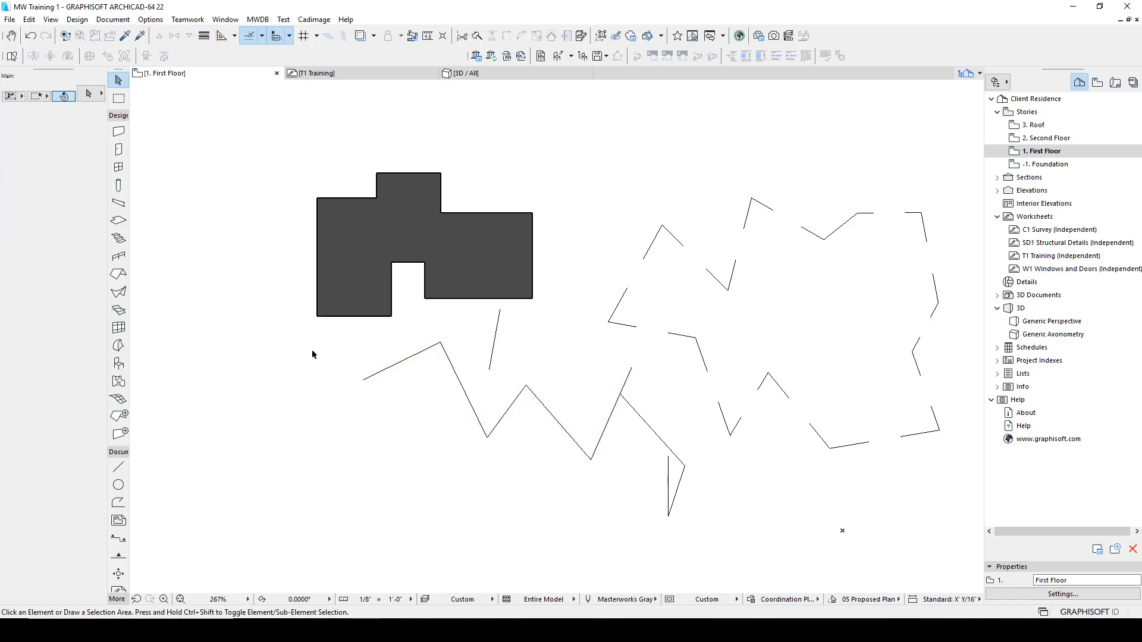
Step: Explode the dark fill into the current view, keeping the original element
click(30, 19)
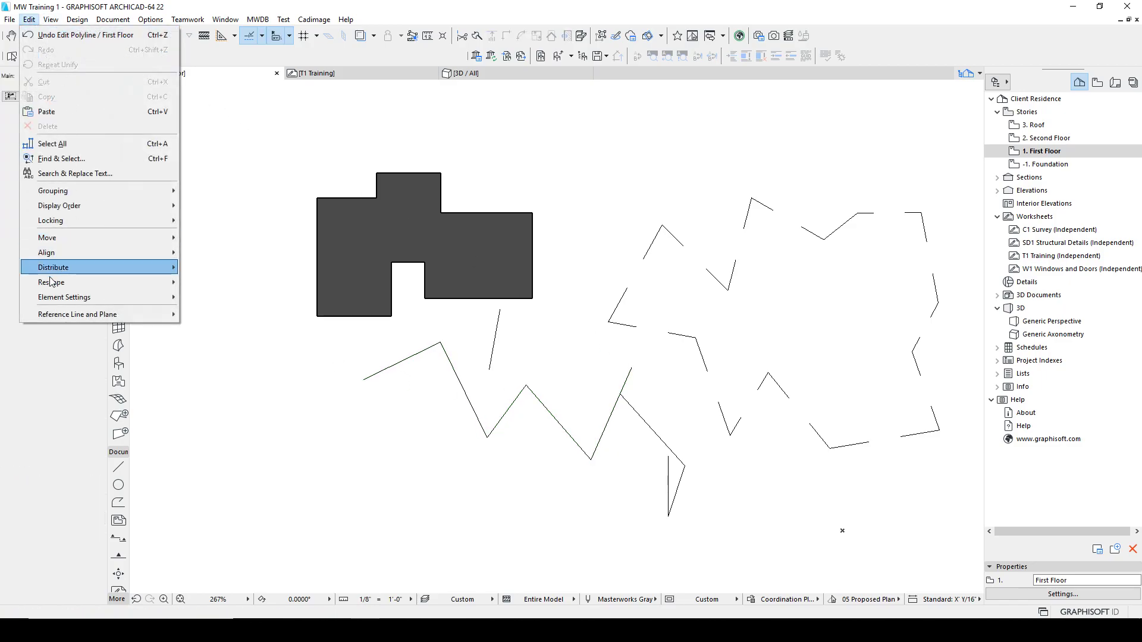
mouse_move(148, 282)
click(196, 283)
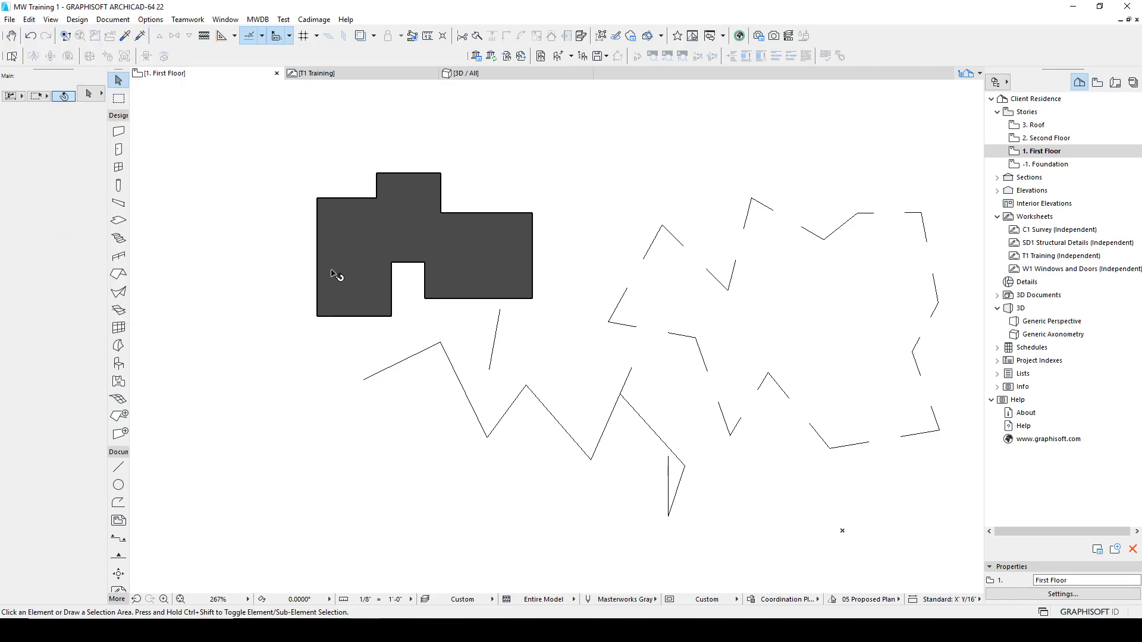
click(350, 258)
click(30, 19)
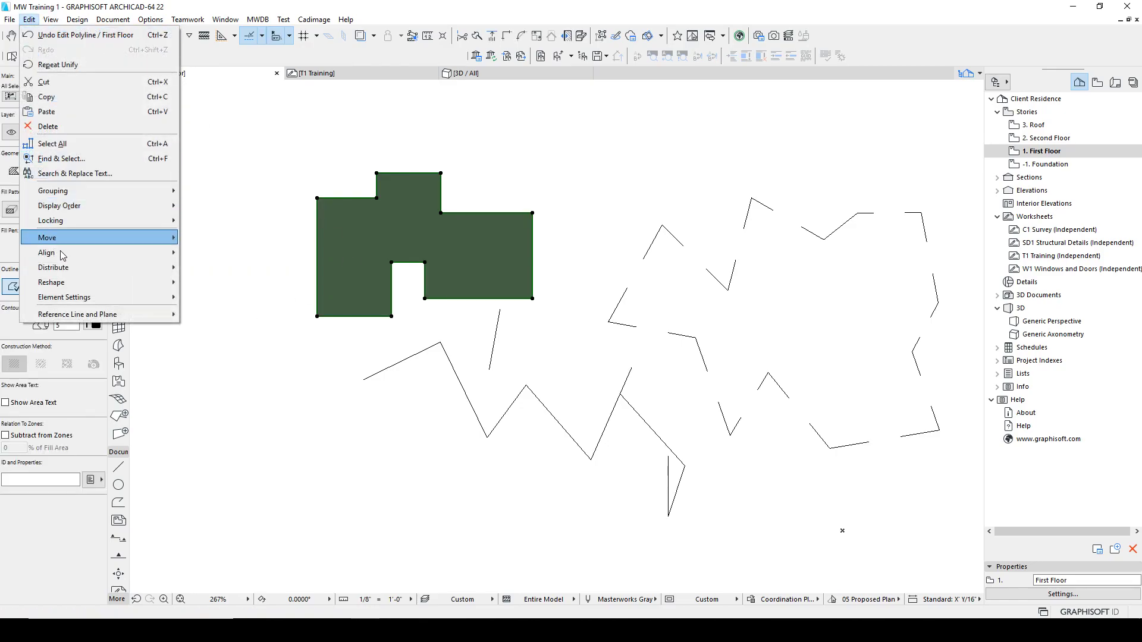
mouse_move(89, 282)
click(229, 404)
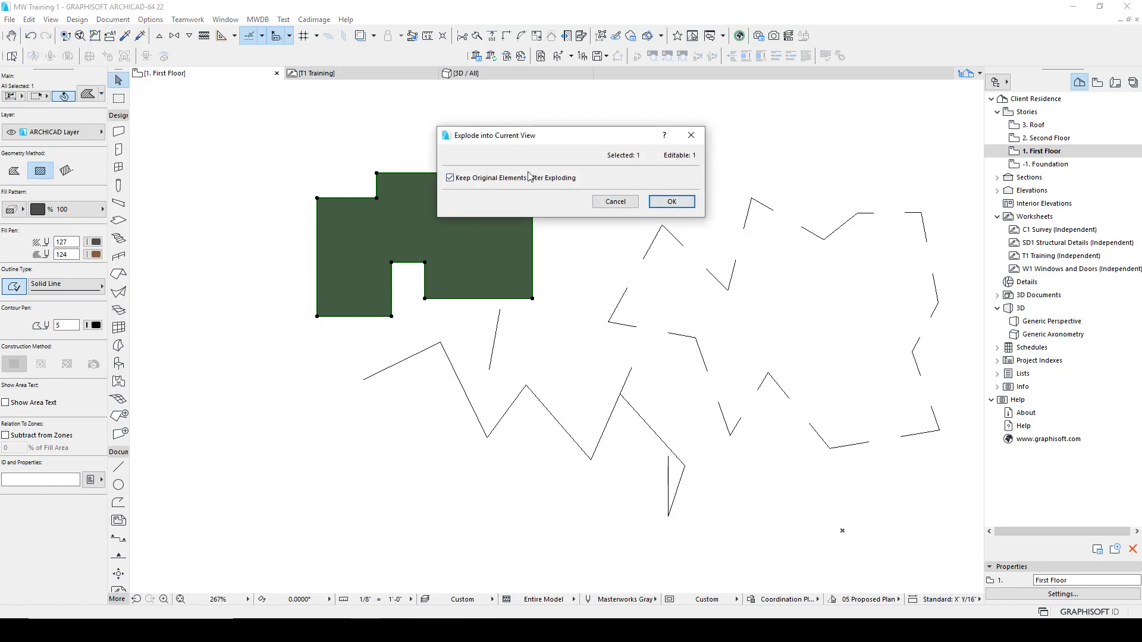
click(660, 203)
click(479, 244)
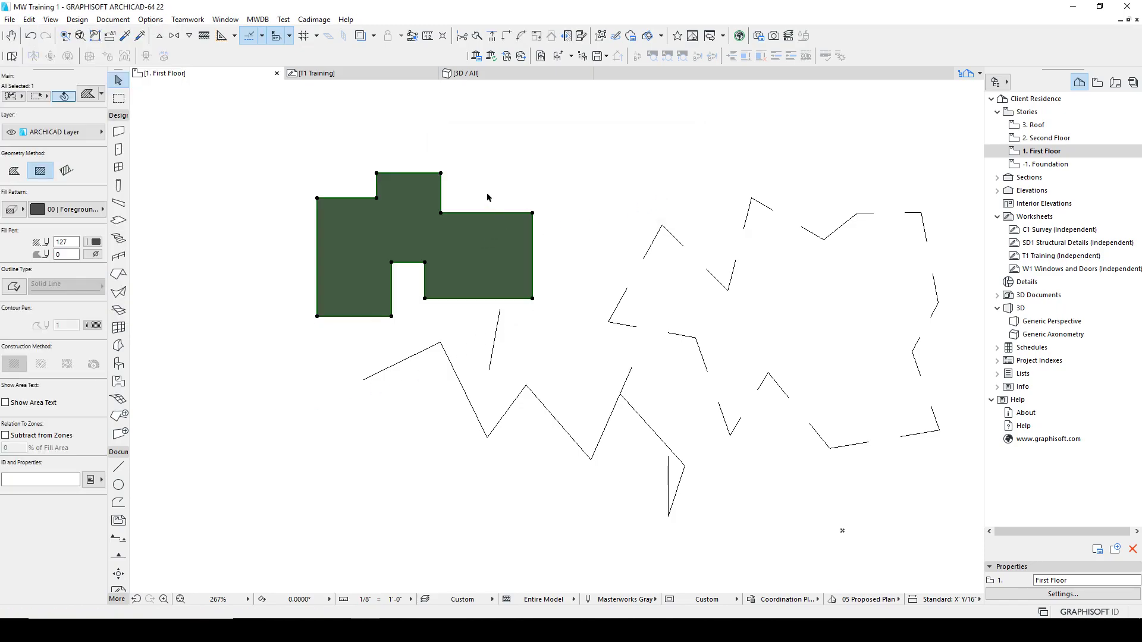
Step: Move the exploded outline to the right of the original fill
drag(419, 209, 241, 243)
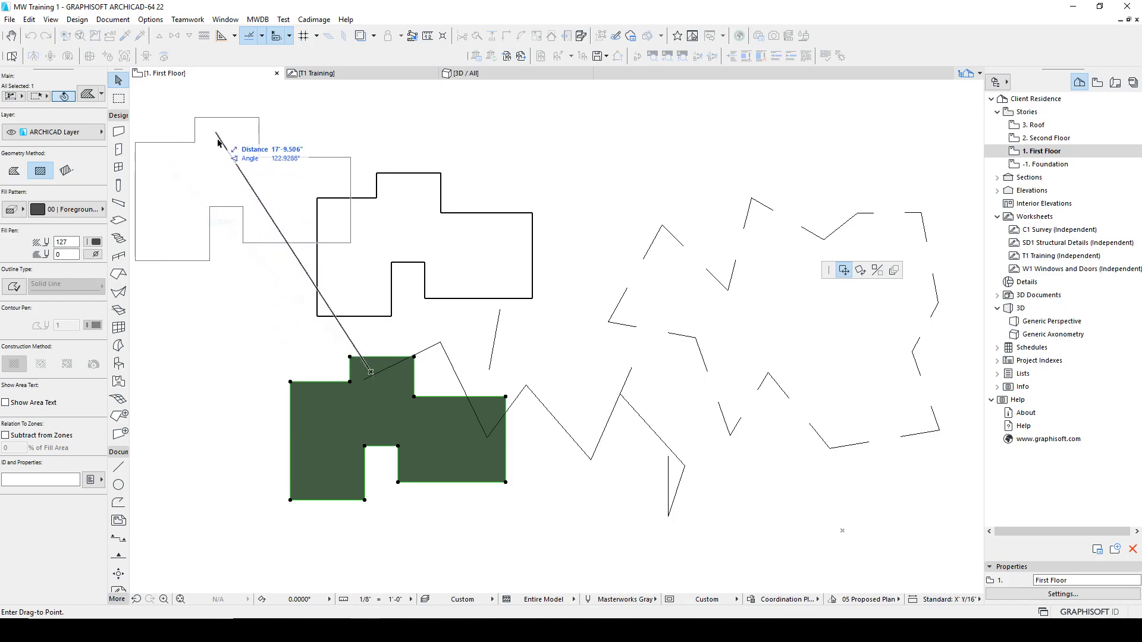
middle_drag(217, 204, 451, 229)
click(376, 189)
click(476, 181)
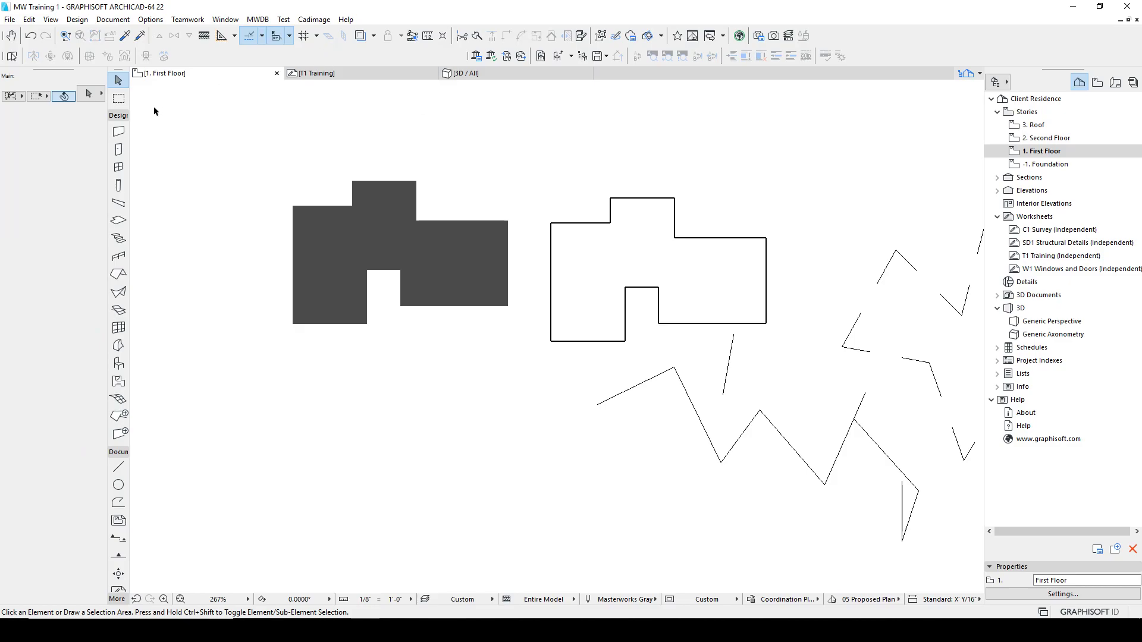
click(29, 19)
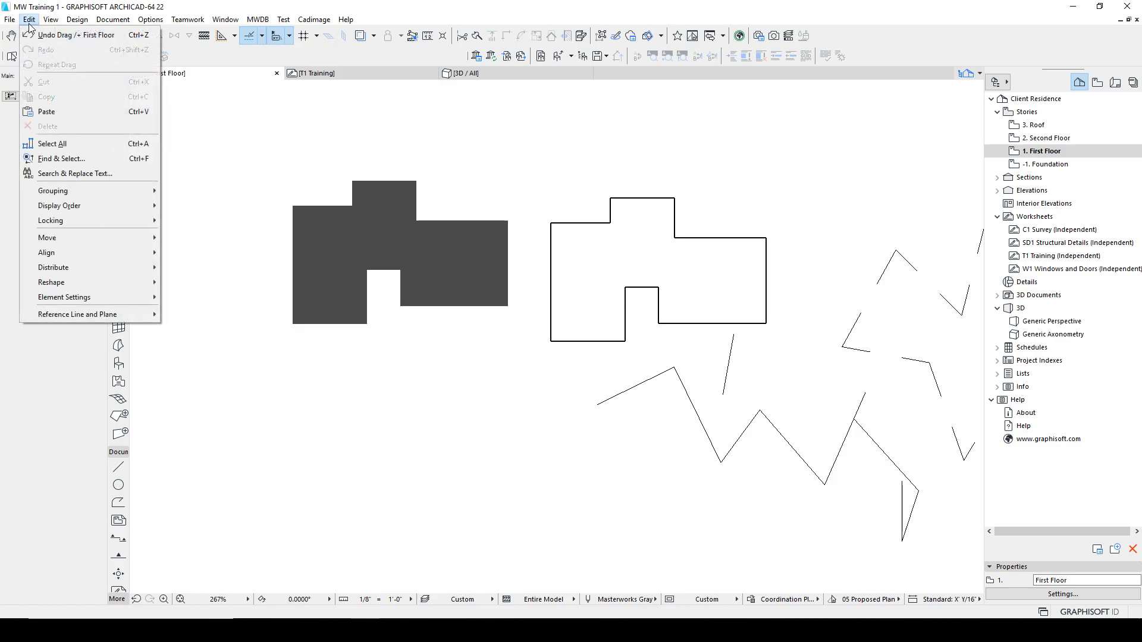
mouse_move(59, 301)
click(503, 162)
middle_drag(714, 248, 654, 240)
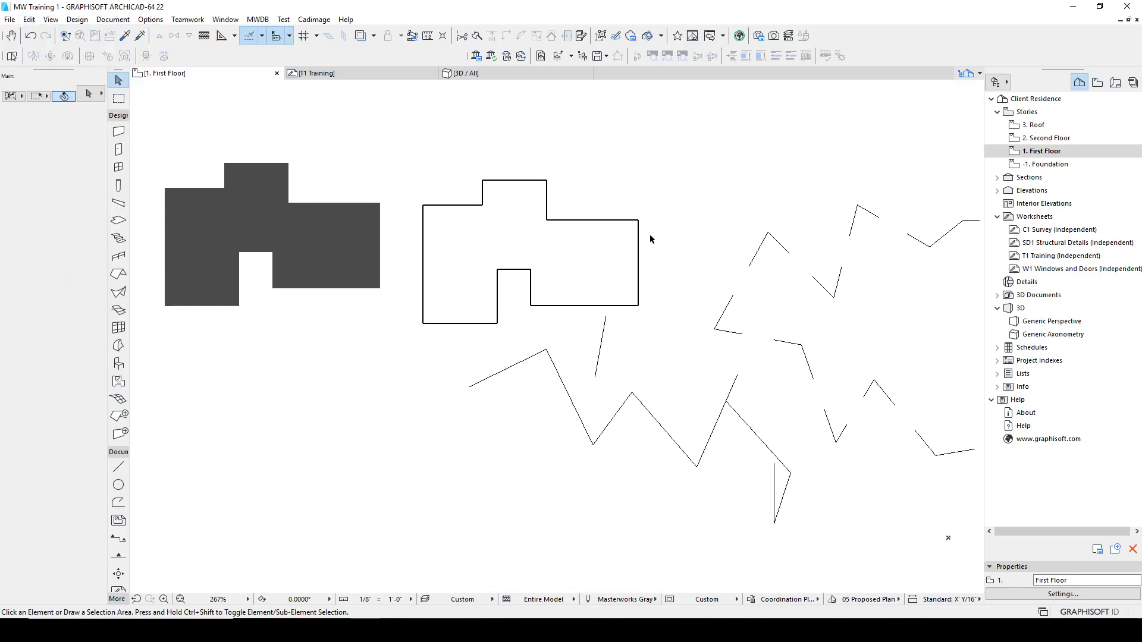
scroll(640, 280, down, 4)
scroll(666, 336, up, 3)
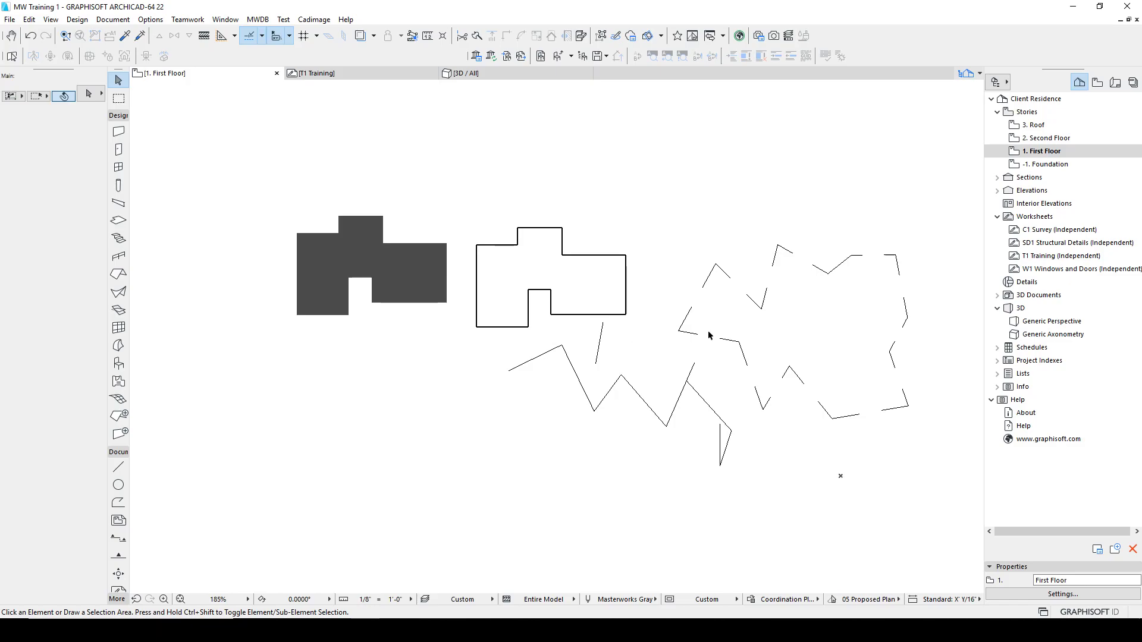